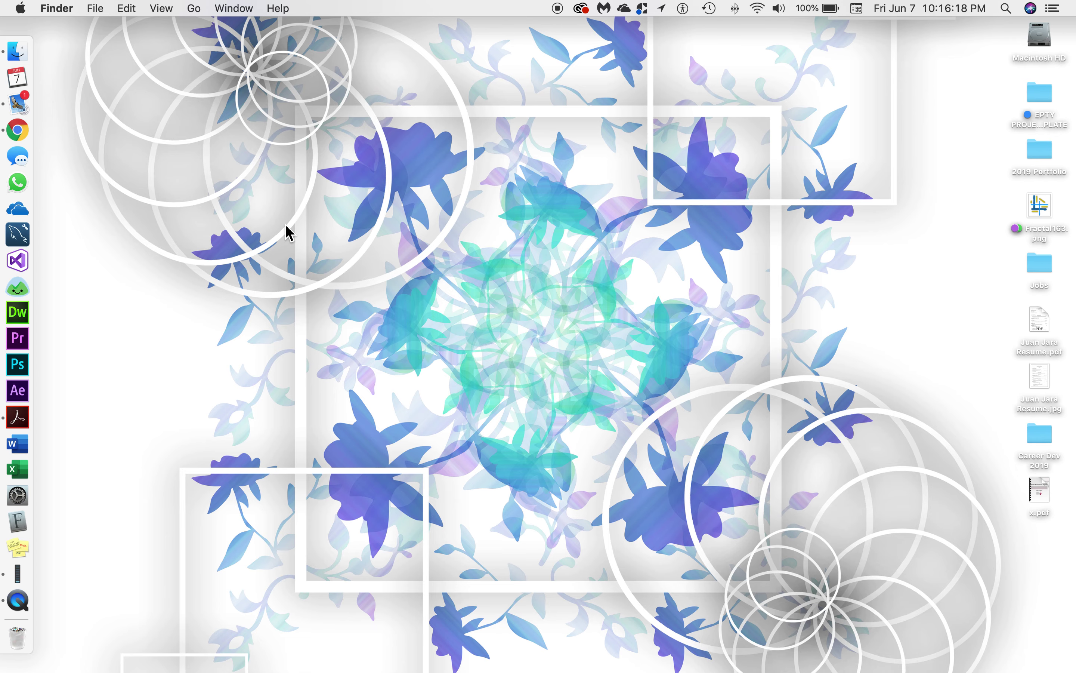
# Open the Office 365 home page in Chrome and check which account is signed in
pyautogui.click(17, 130)
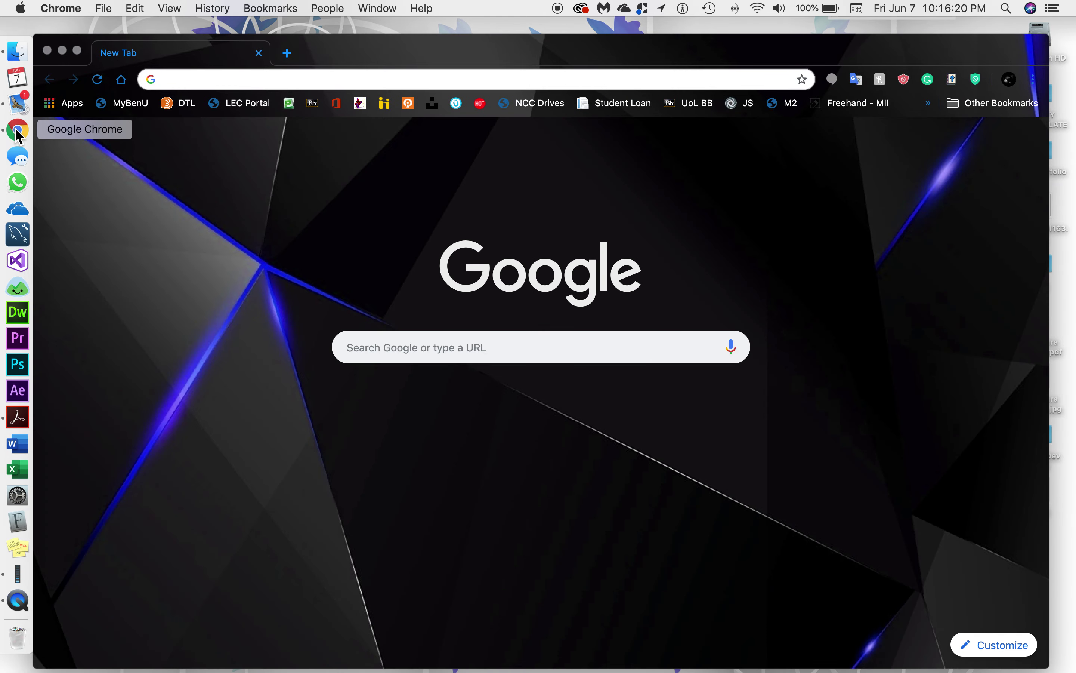
pyautogui.click(336, 104)
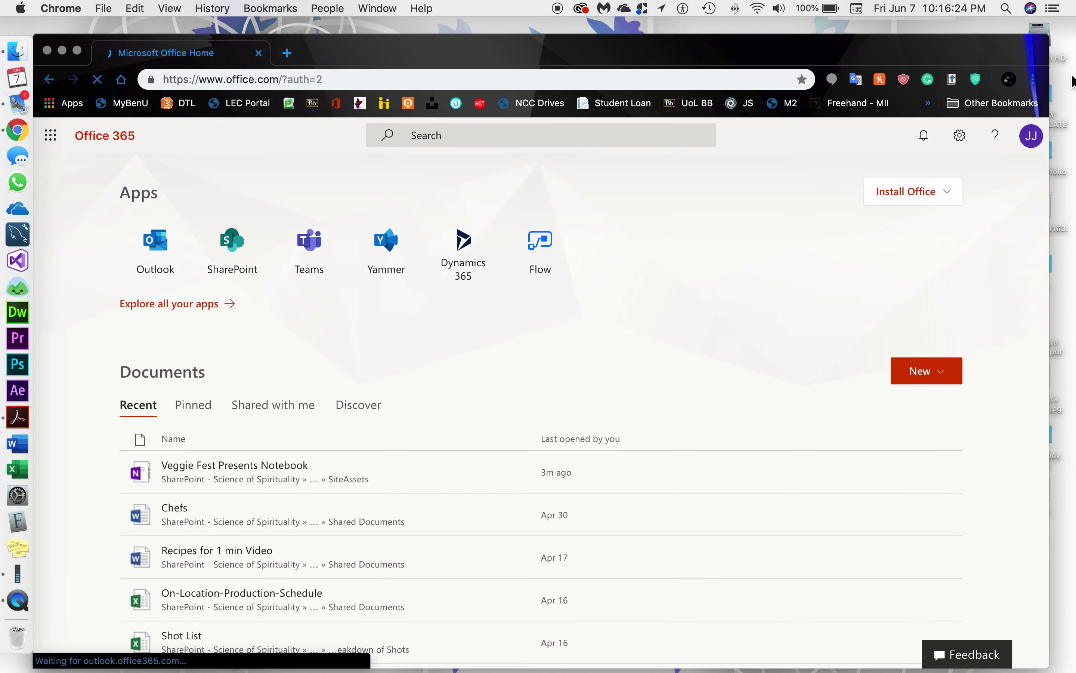
pyautogui.click(1033, 136)
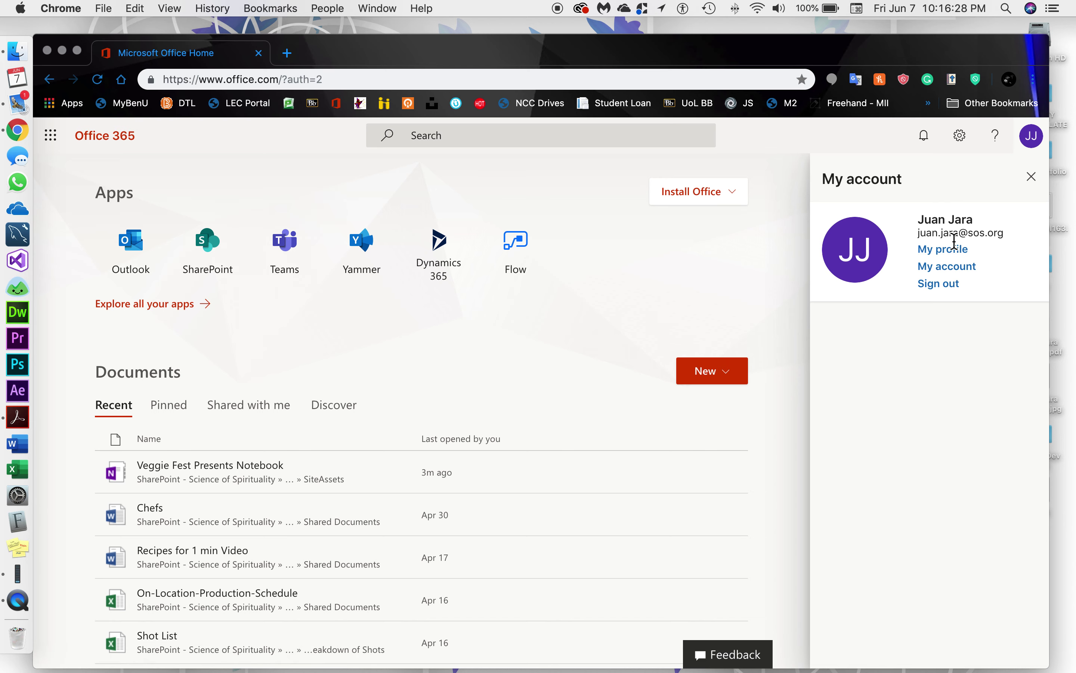
pyautogui.click(1031, 178)
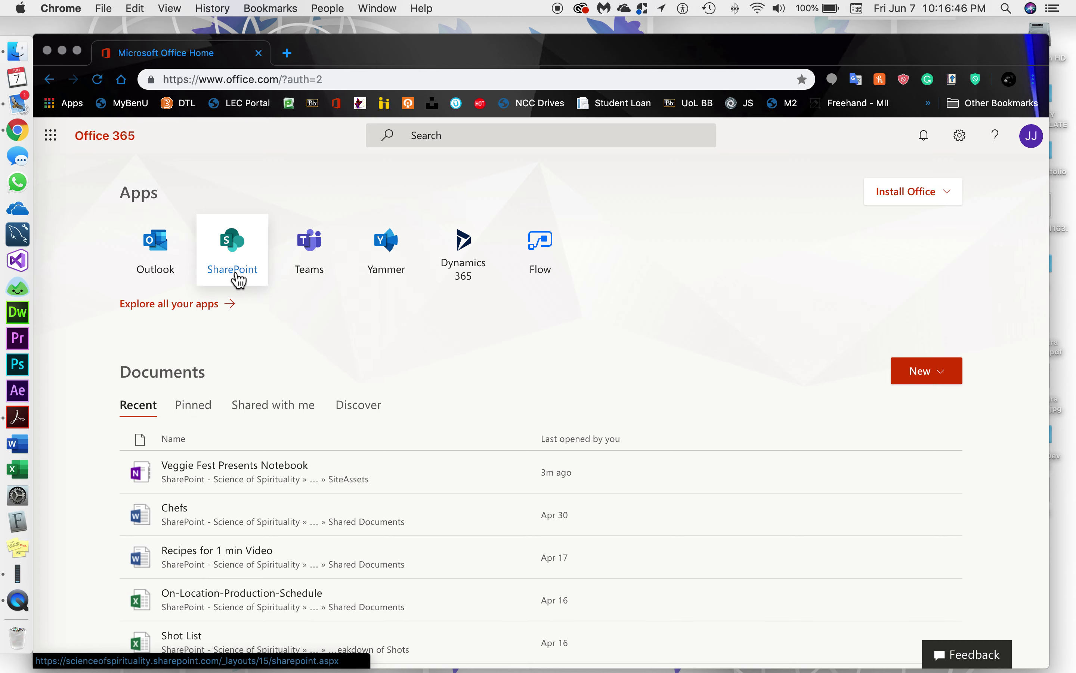
# Open SharePoint from the Office 365 apps and look over its news, followed sites, featured links and frequent sites
pyautogui.click(238, 280)
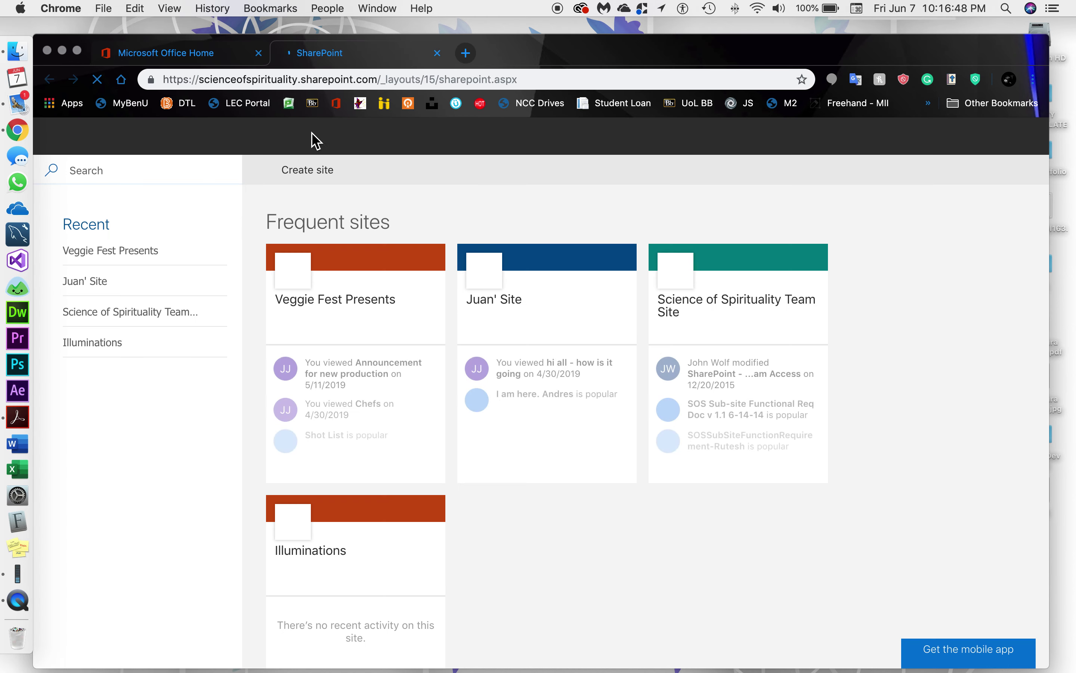
pyautogui.scroll(-2, 466, 374)
pyautogui.scroll(2, 466, 375)
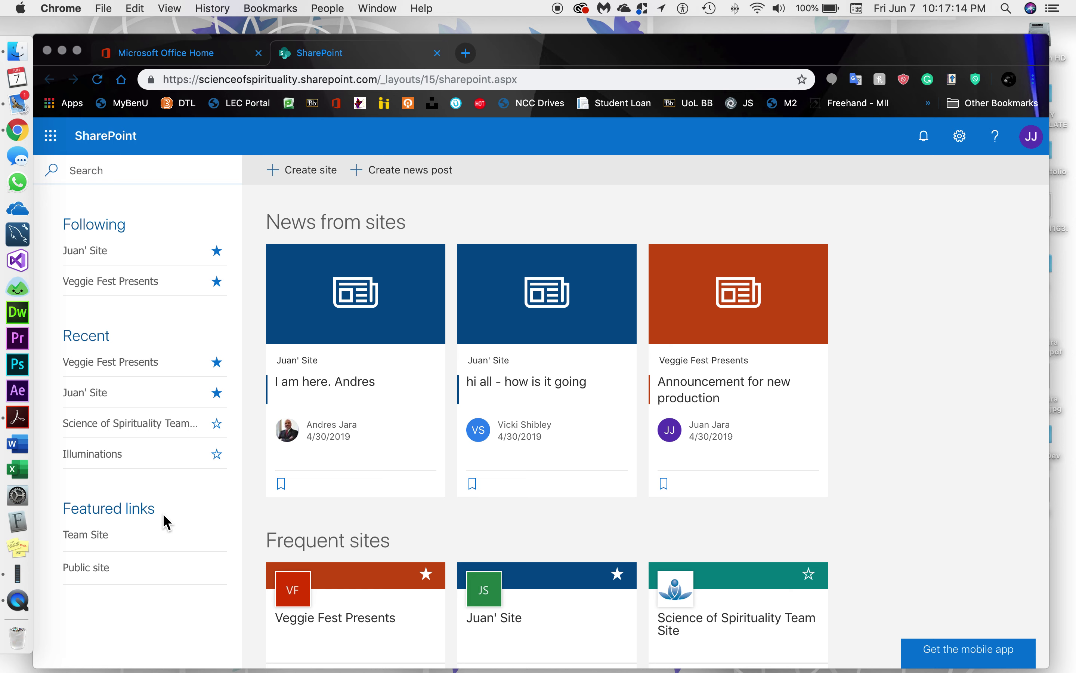
pyautogui.scroll(-10, 312, 583)
pyautogui.scroll(1, 313, 580)
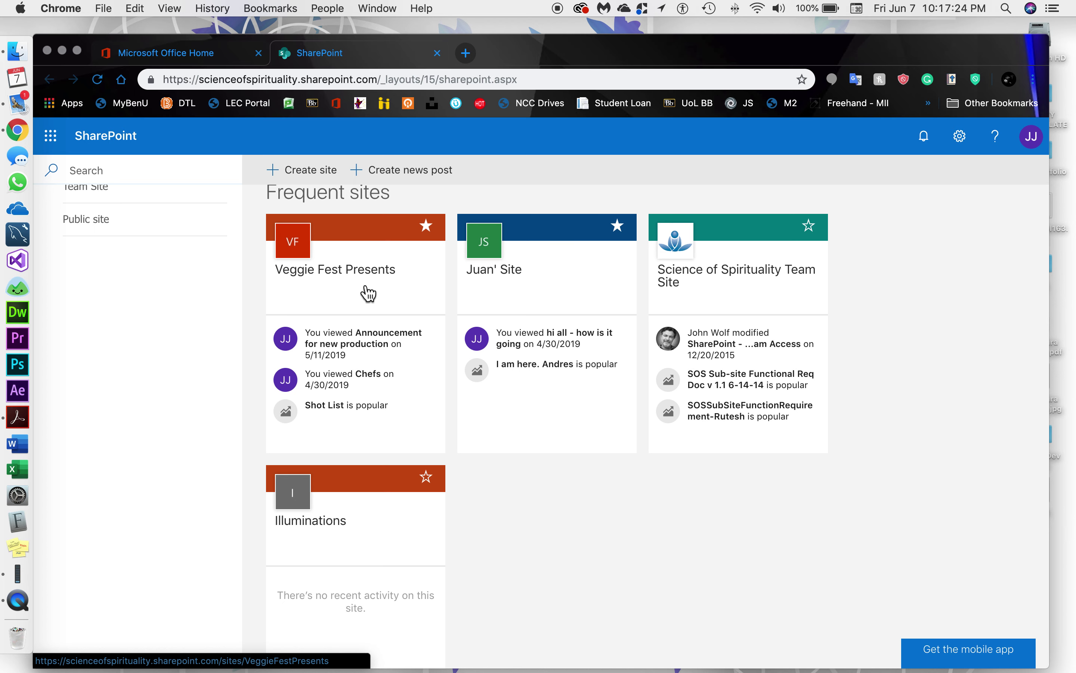
pyautogui.scroll(2, 435, 294)
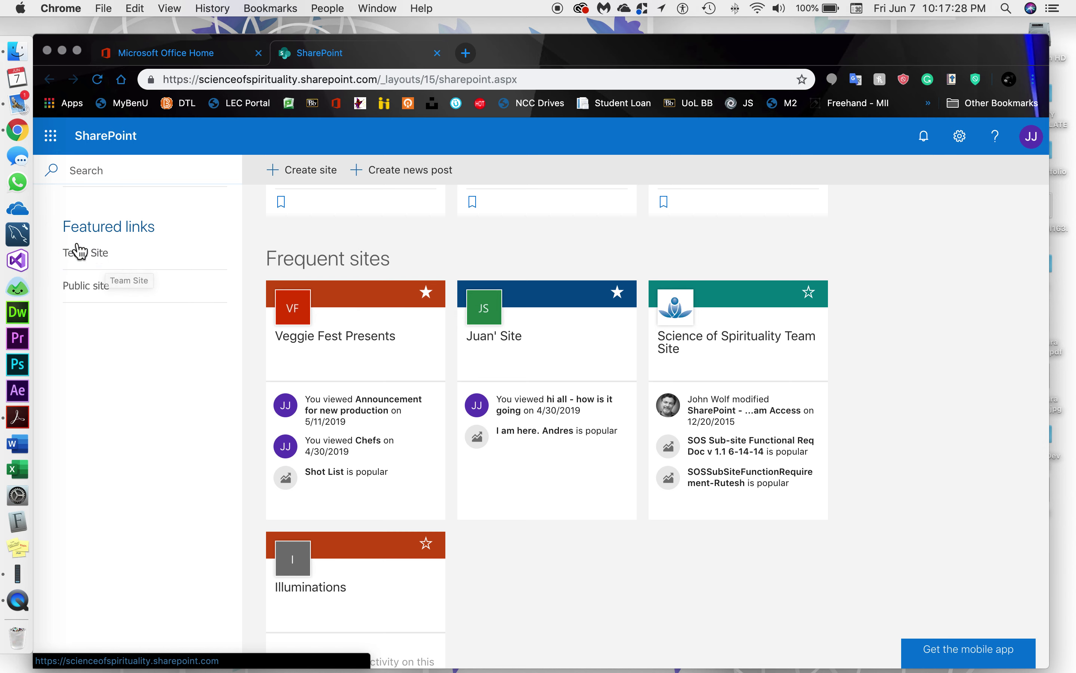
pyautogui.scroll(1, 106, 240)
# Open the featured Team Site and look through its SOS Seva Team Sites, comparing it with the SharePoint start page
pyautogui.click(98, 290)
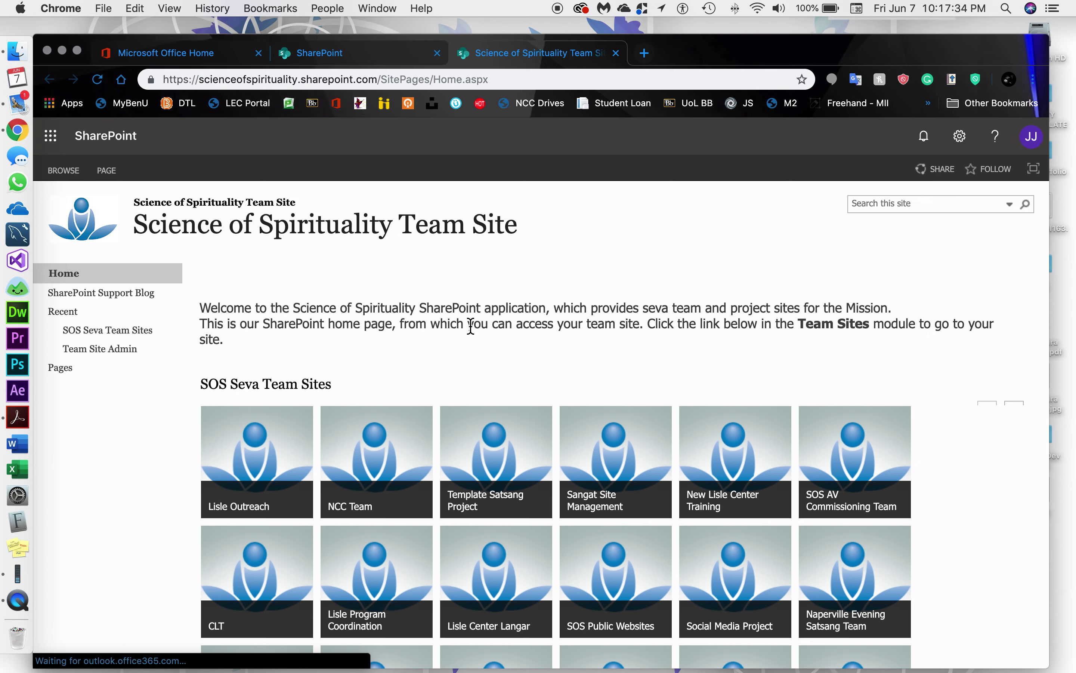
pyautogui.moveTo(522, 225); pyautogui.dragTo(306, 237)
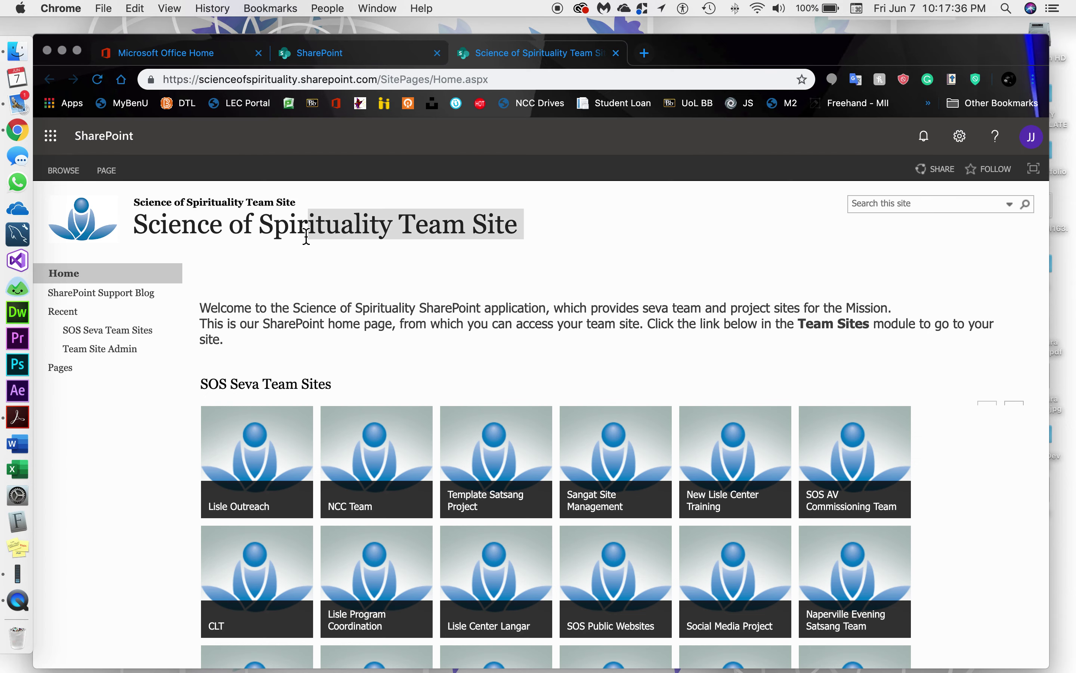
pyautogui.click(324, 242)
pyautogui.scroll(-2, 349, 356)
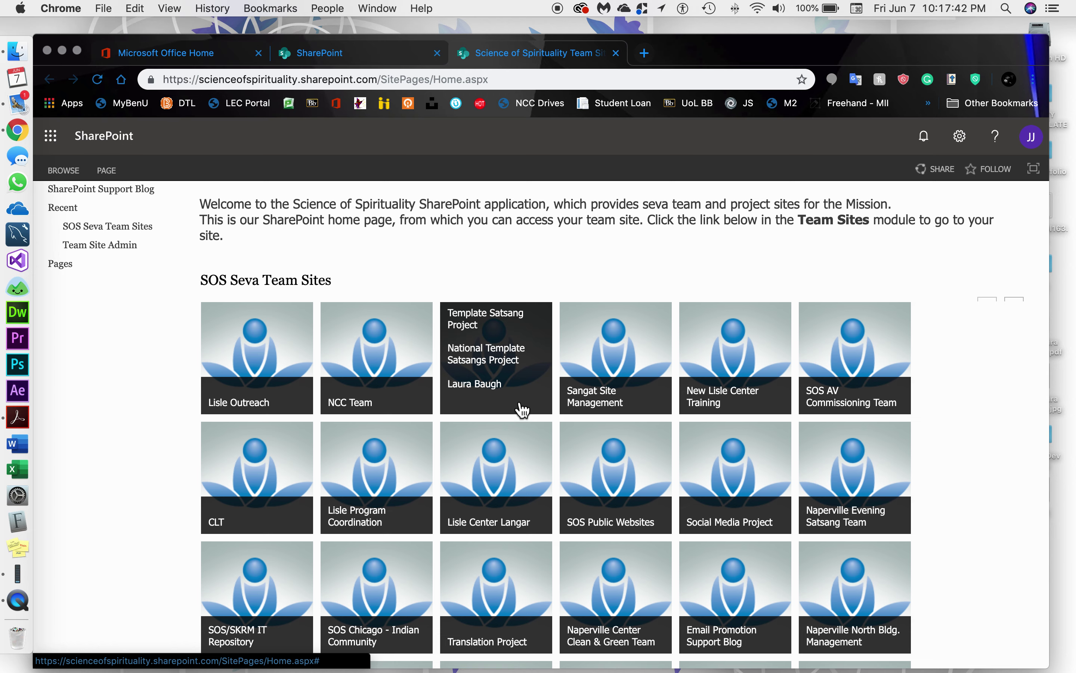
pyautogui.scroll(-1, 979, 530)
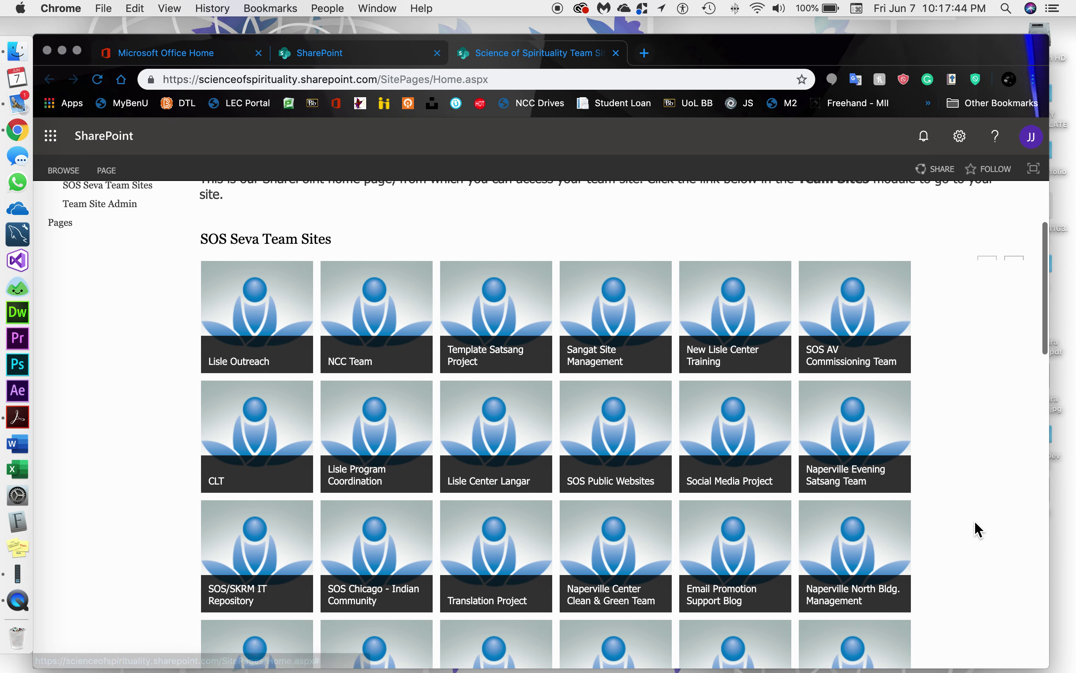
pyautogui.scroll(-3, 976, 527)
pyautogui.click(354, 56)
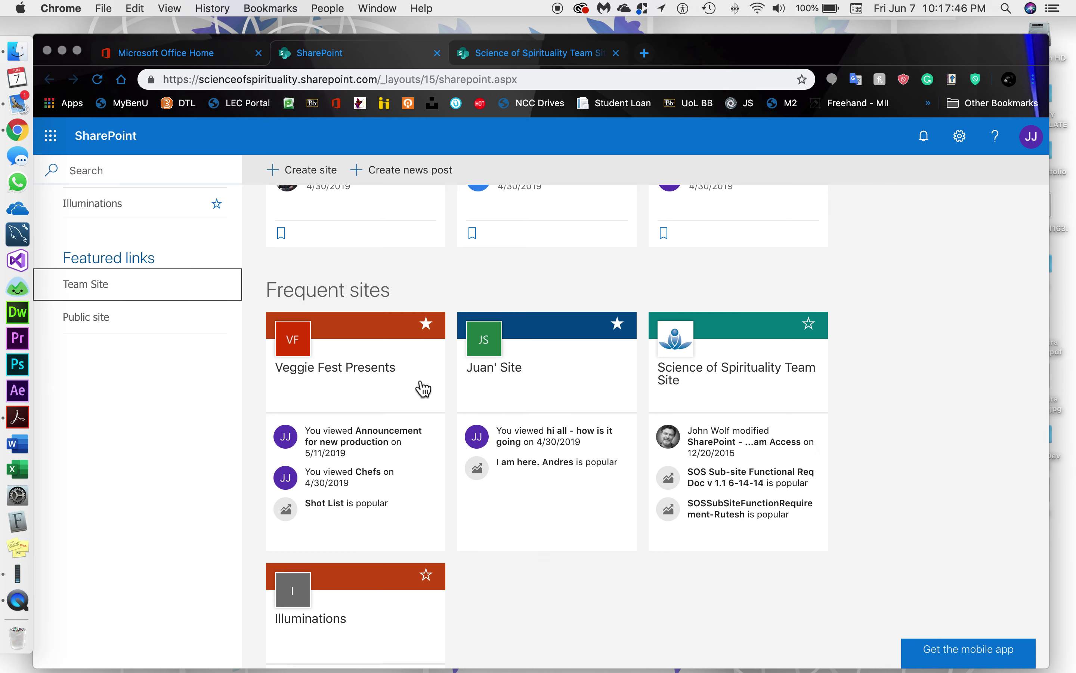
pyautogui.click(536, 56)
pyautogui.scroll(1, 521, 414)
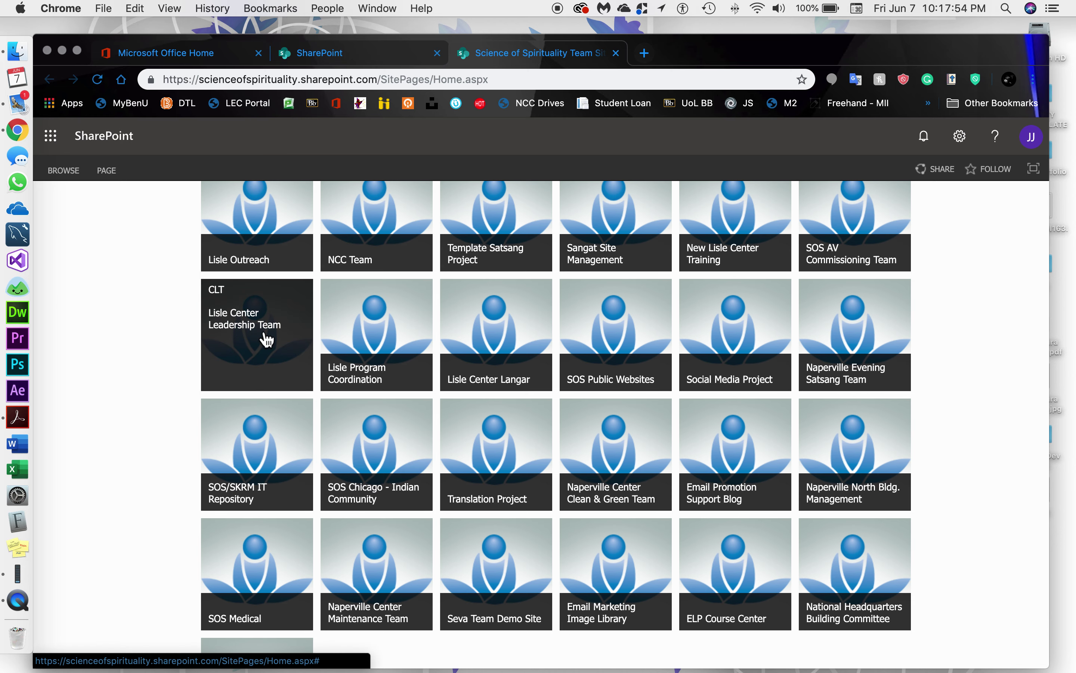
# Try to open the CLT team site, return to the Science of Spirituality Team Site and close it
pyautogui.click(285, 355)
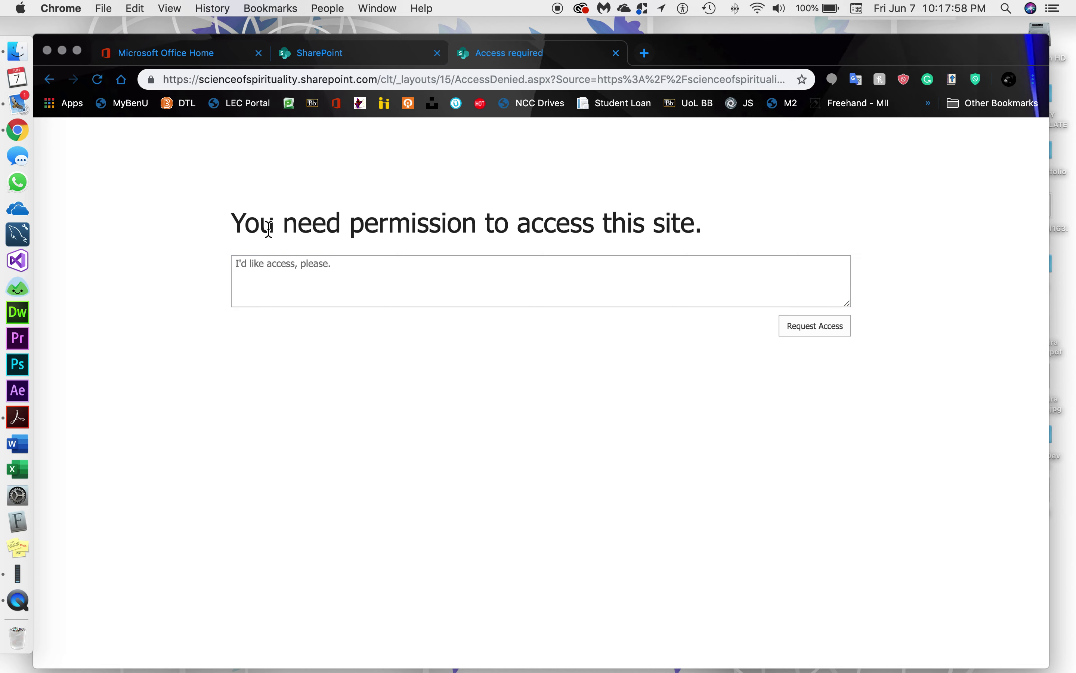
pyautogui.hscroll(-5, 257, 186)
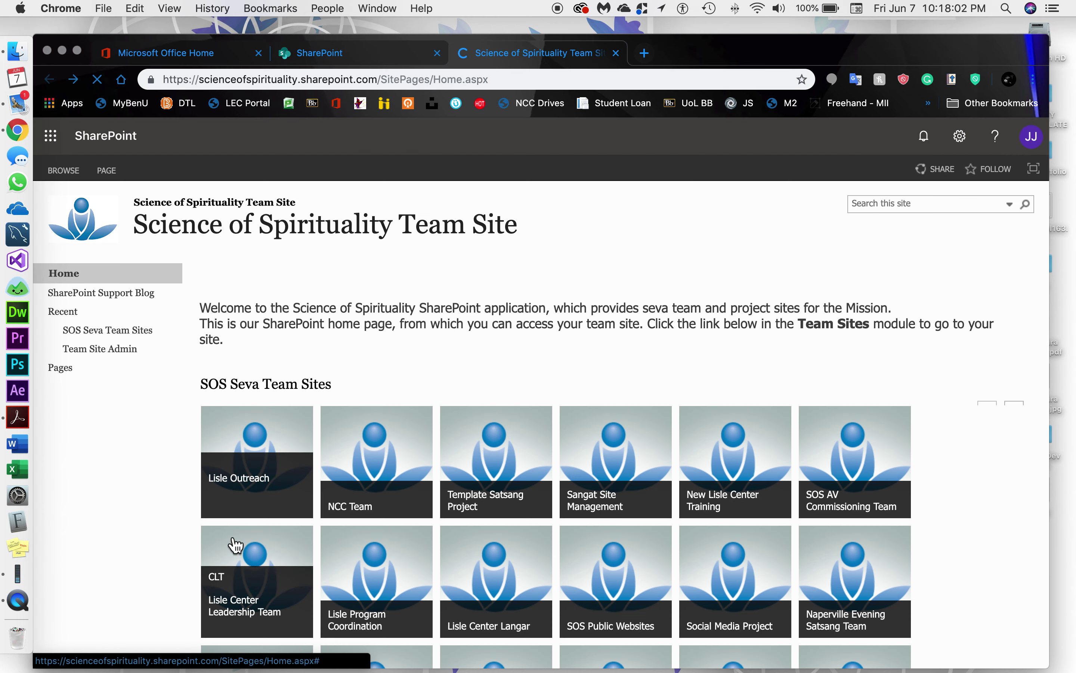
pyautogui.scroll(-3, 252, 485)
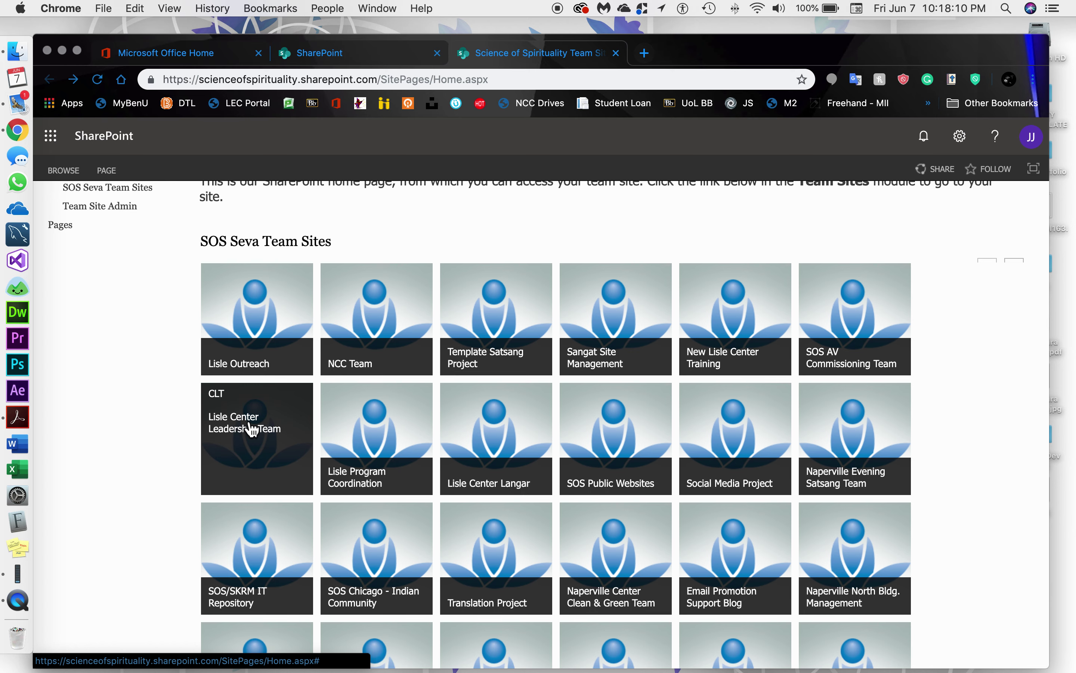
pyautogui.click(616, 53)
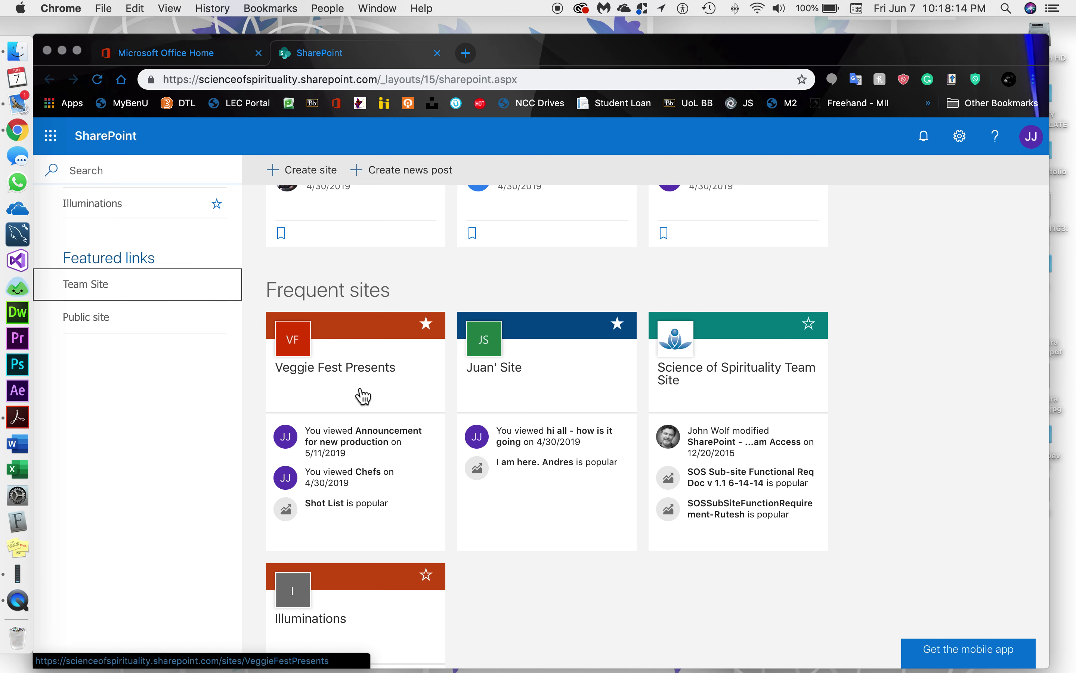
# Open the Veggie Fest Presents site from the frequent sites and look over its News, Activity and Documents sections
pyautogui.click(368, 371)
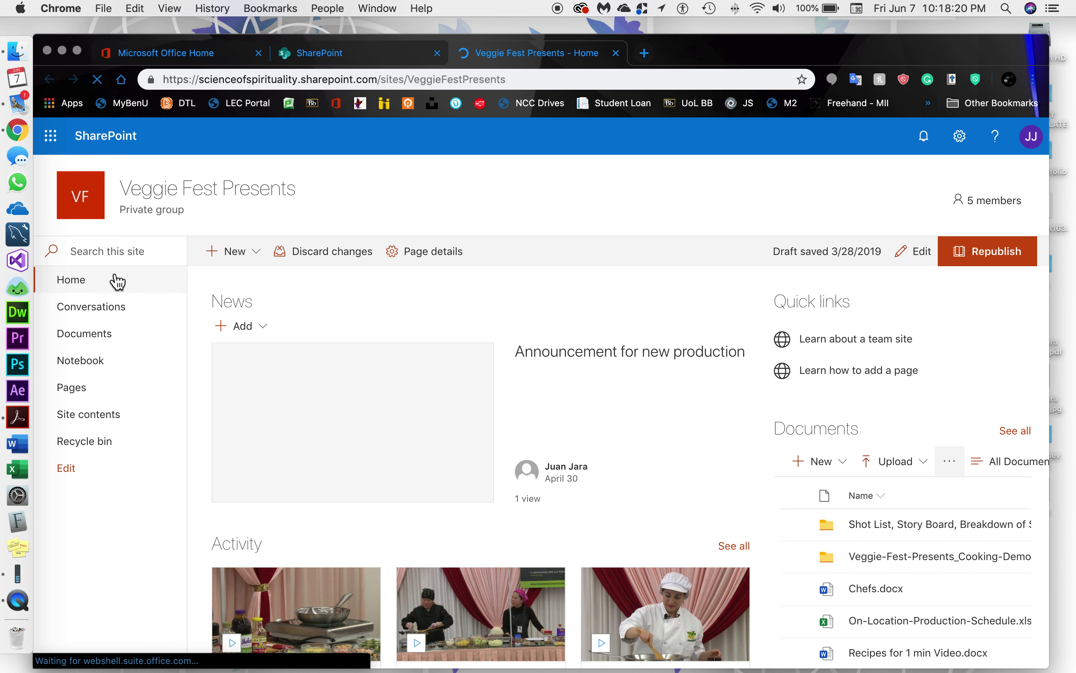
pyautogui.doubleClick(226, 302)
pyautogui.doubleClick(240, 543)
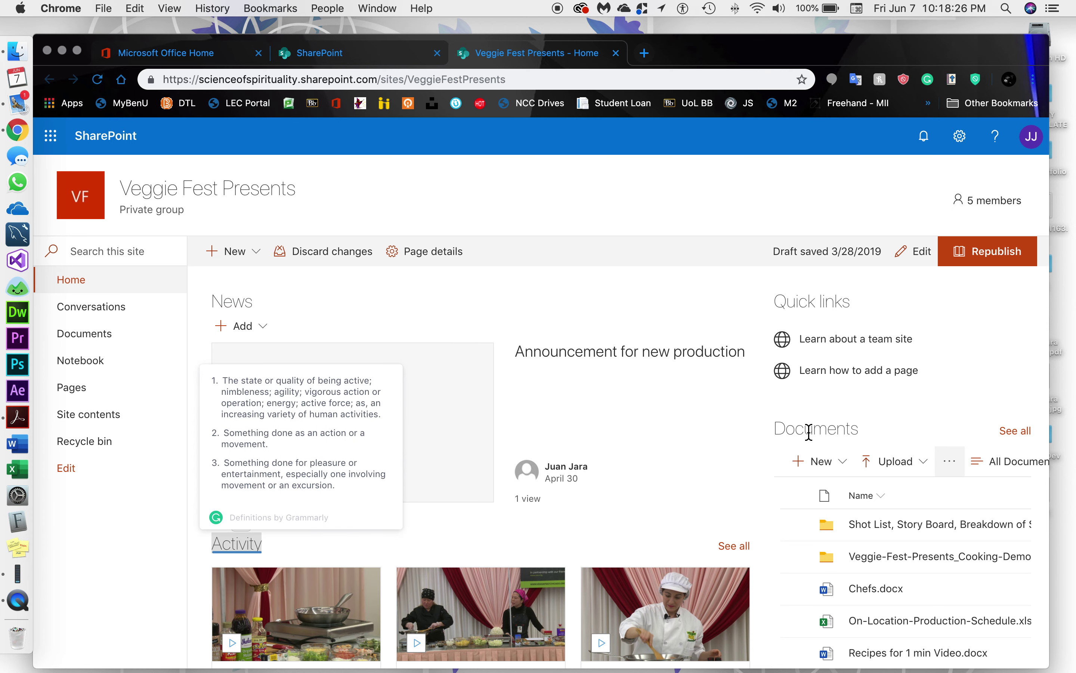
pyautogui.scroll(-10, 764, 467)
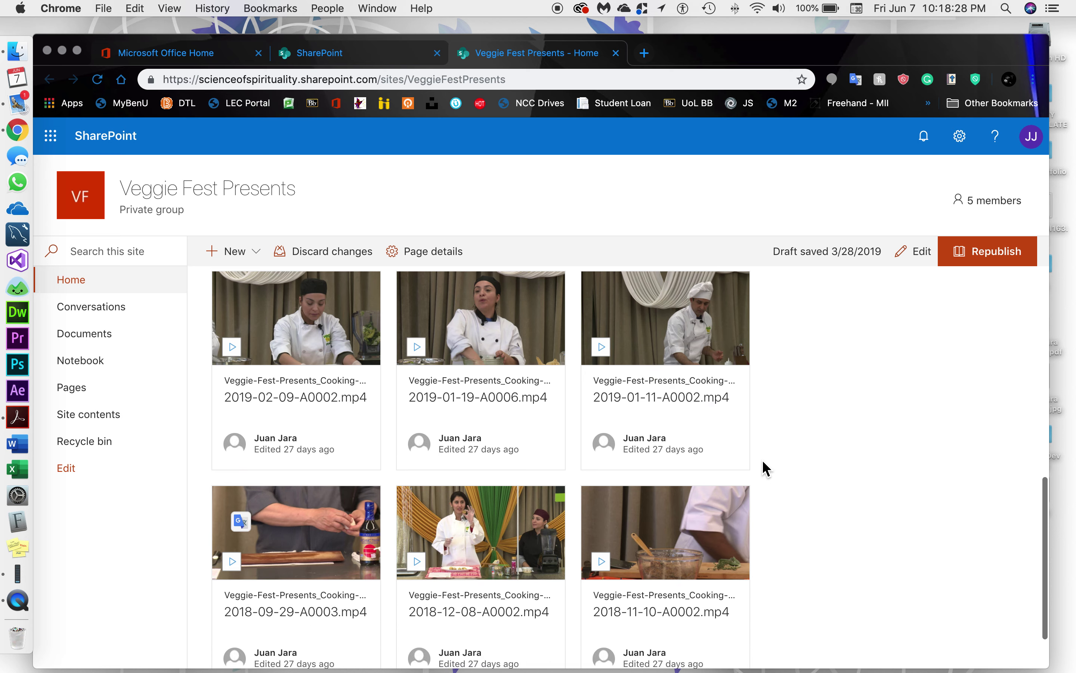
pyautogui.scroll(10, 764, 468)
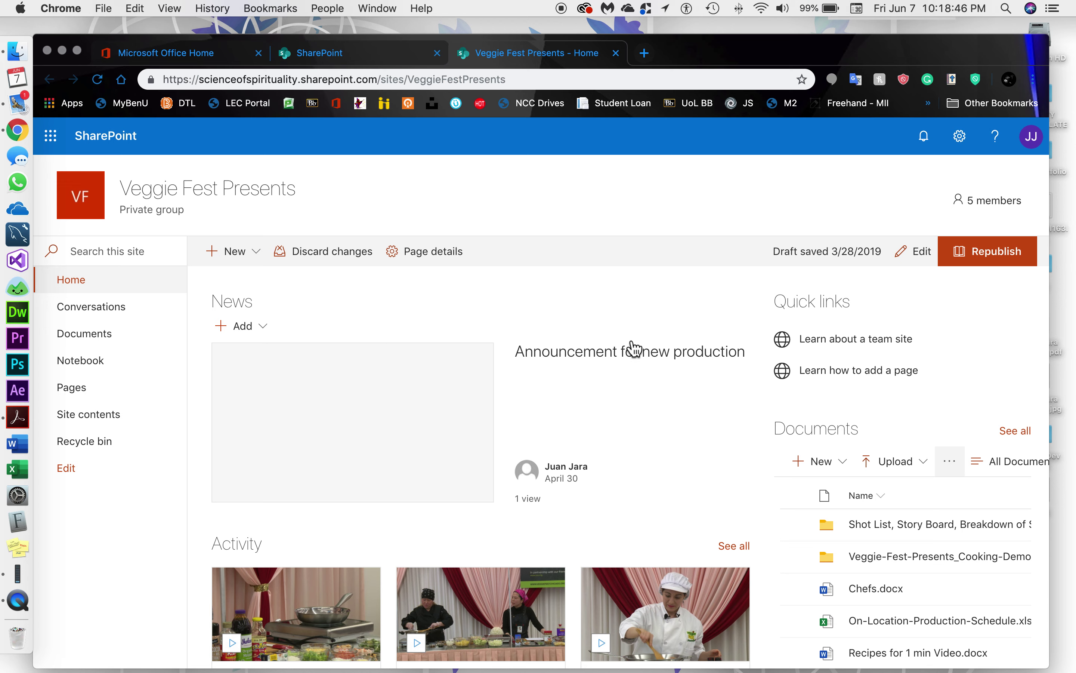
# Examine the news announcement, the document list and the cooking demo videos under Activity on the site's home page
pyautogui.scroll(-1, 672, 430)
pyautogui.scroll(-5, 672, 430)
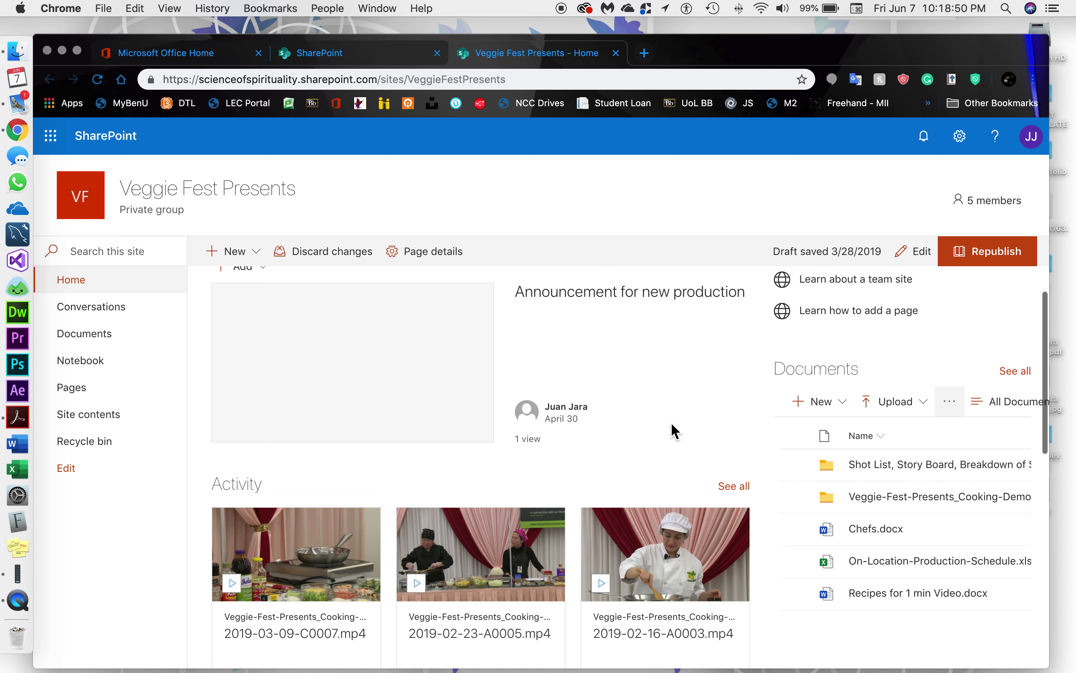
pyautogui.scroll(5, 674, 431)
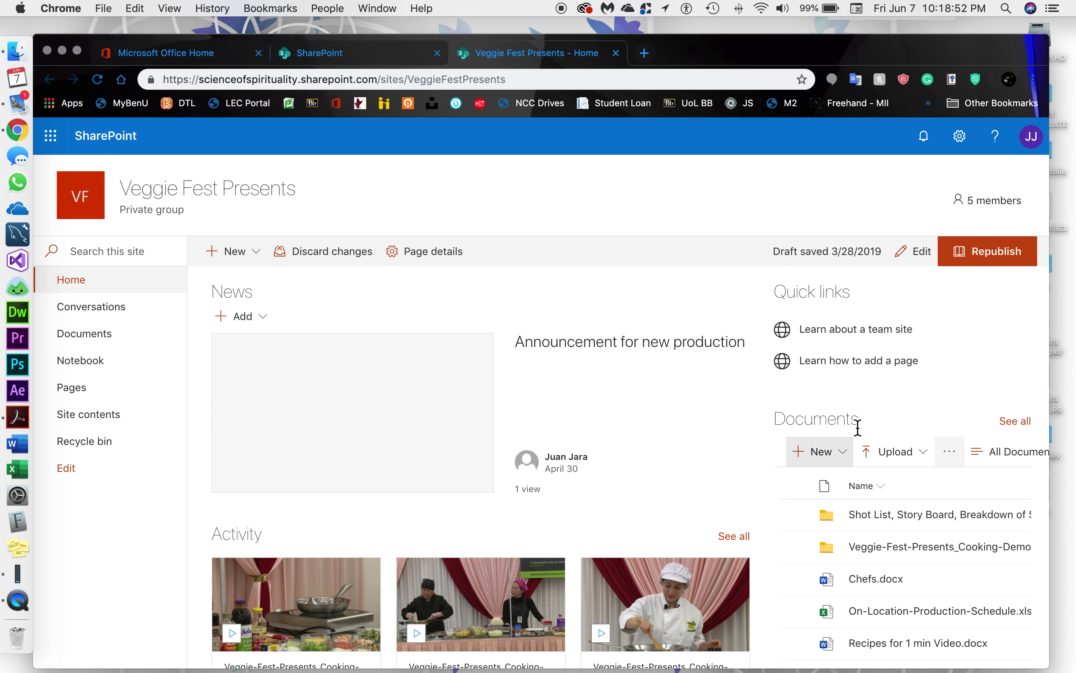
pyautogui.scroll(-10, 713, 465)
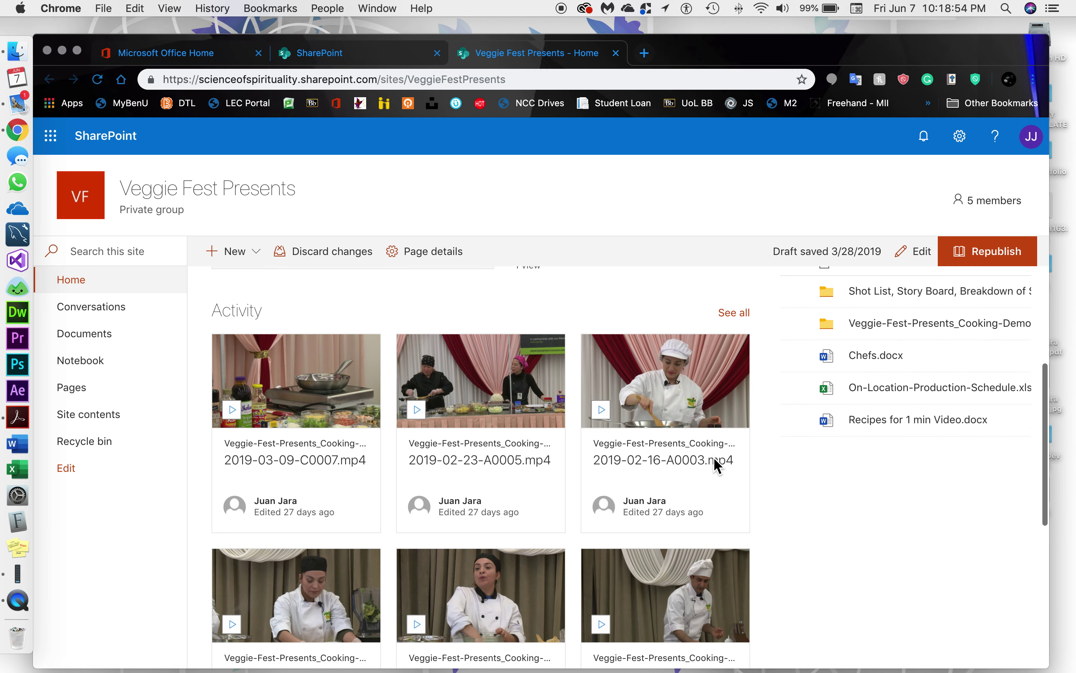
pyautogui.press('ctrl+super+d')
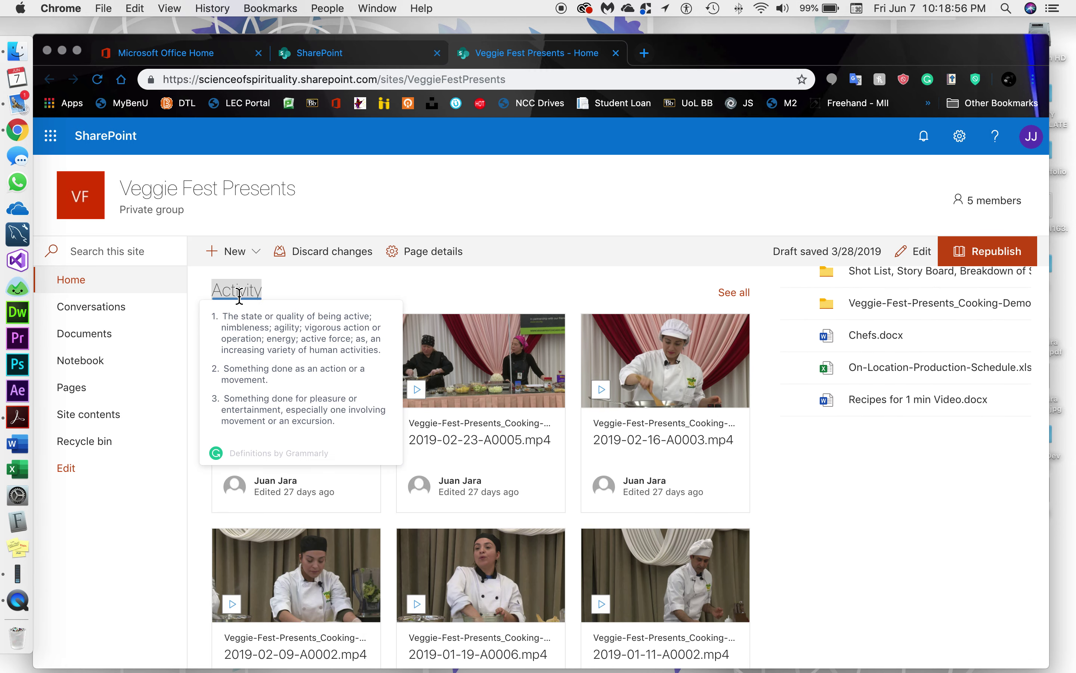
pyautogui.click(812, 529)
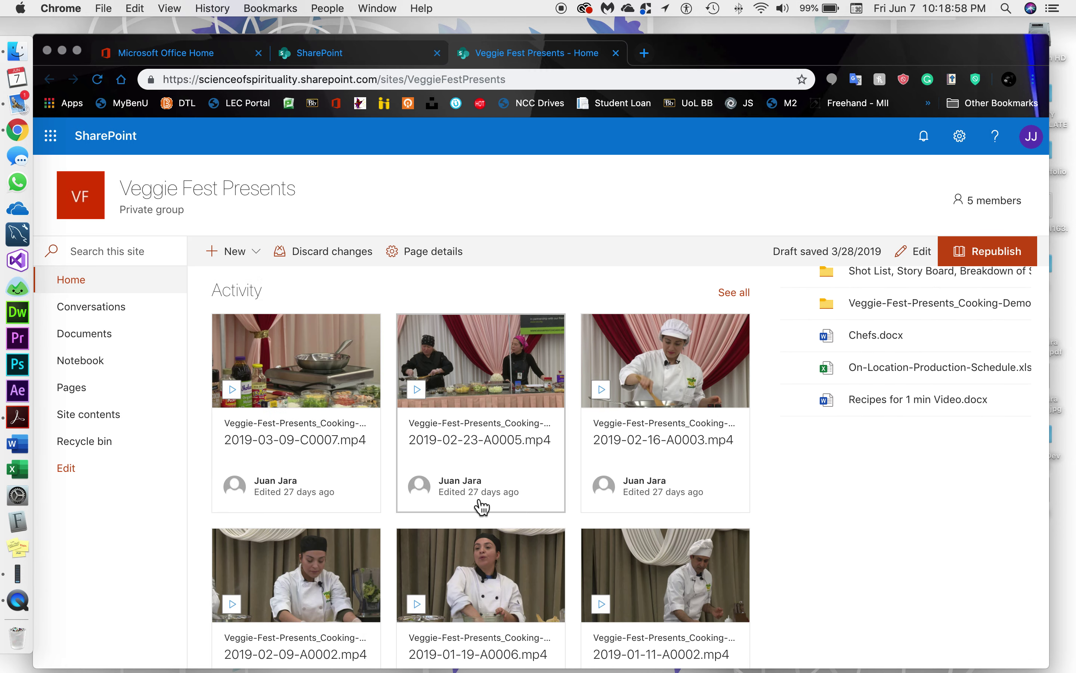
pyautogui.scroll(-8, 583, 531)
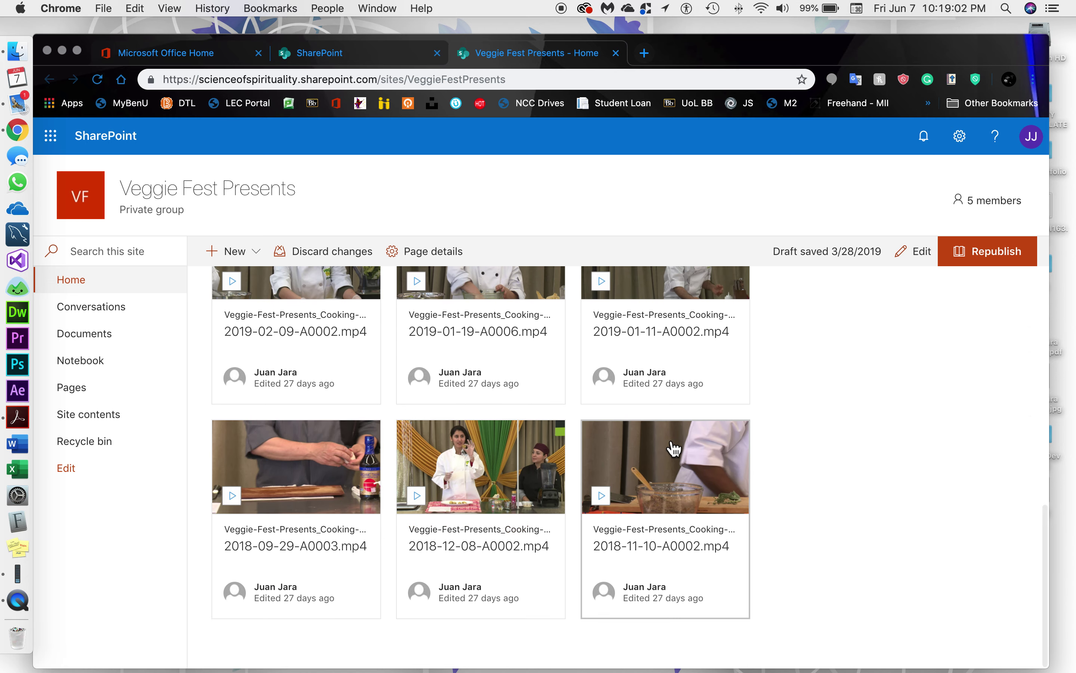
pyautogui.scroll(10, 672, 445)
pyautogui.scroll(-4, 672, 445)
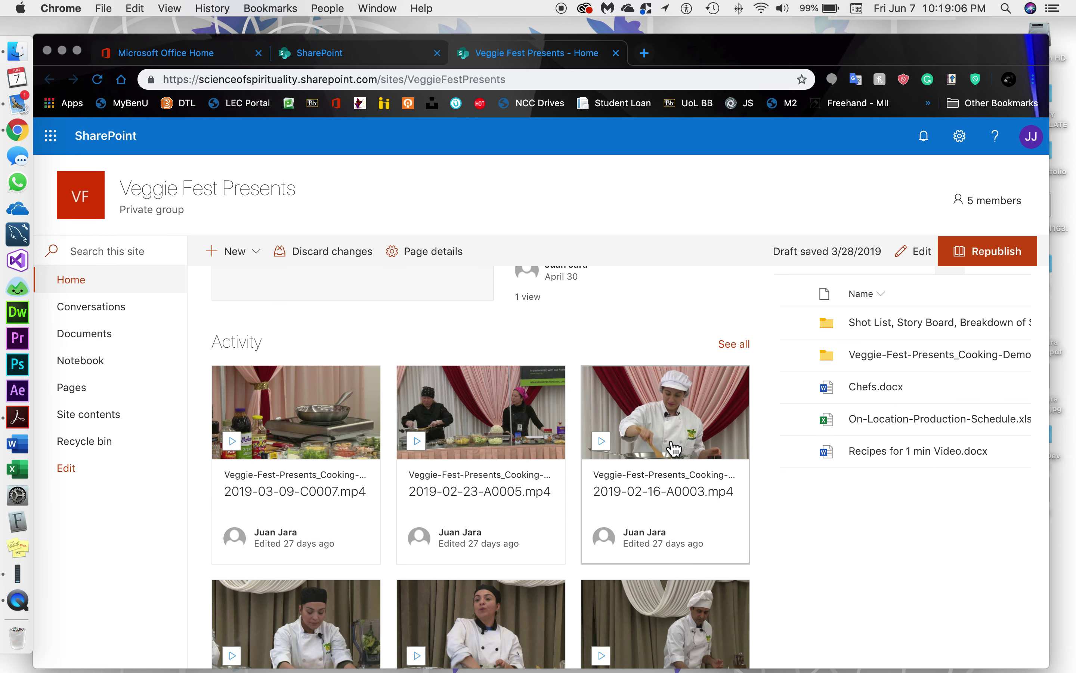
pyautogui.scroll(-1, 674, 447)
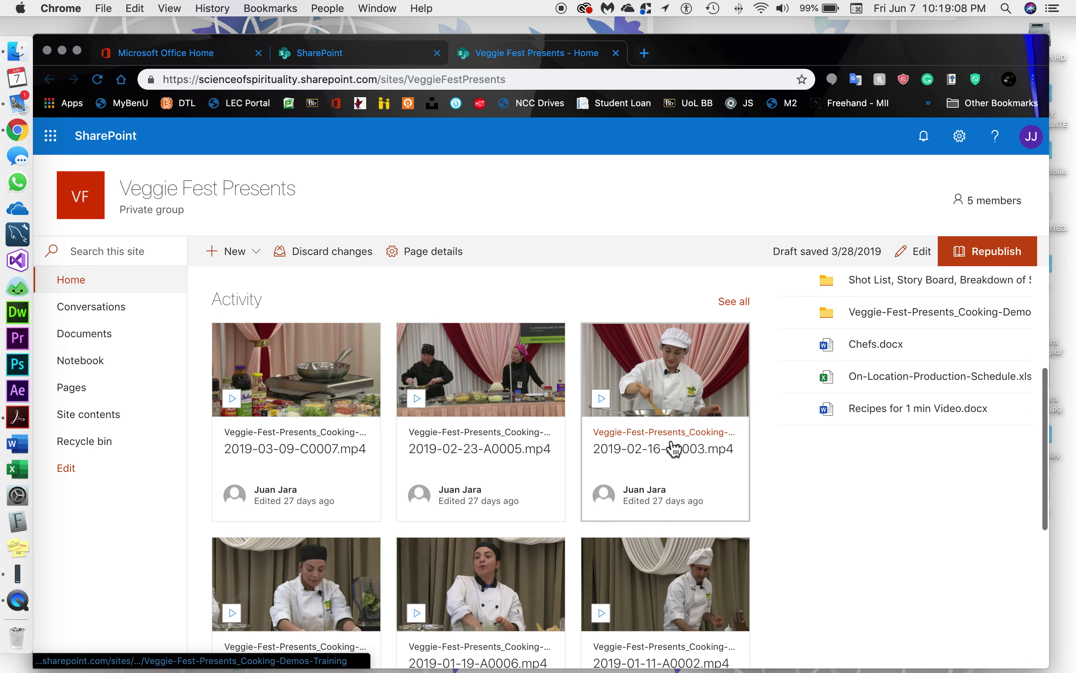
pyautogui.scroll(5, 418, 330)
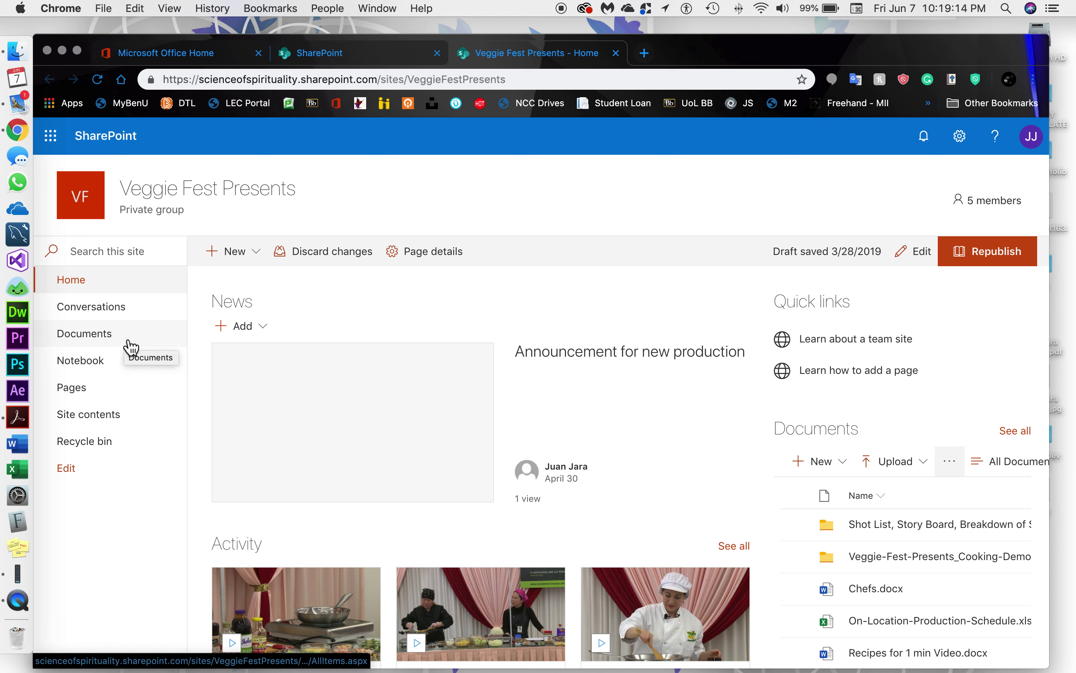
# Open the site's Documents library and go into the Veggie-Fest-Presents_Cooking-Demos-Training folder to view its video files
pyautogui.click(105, 343)
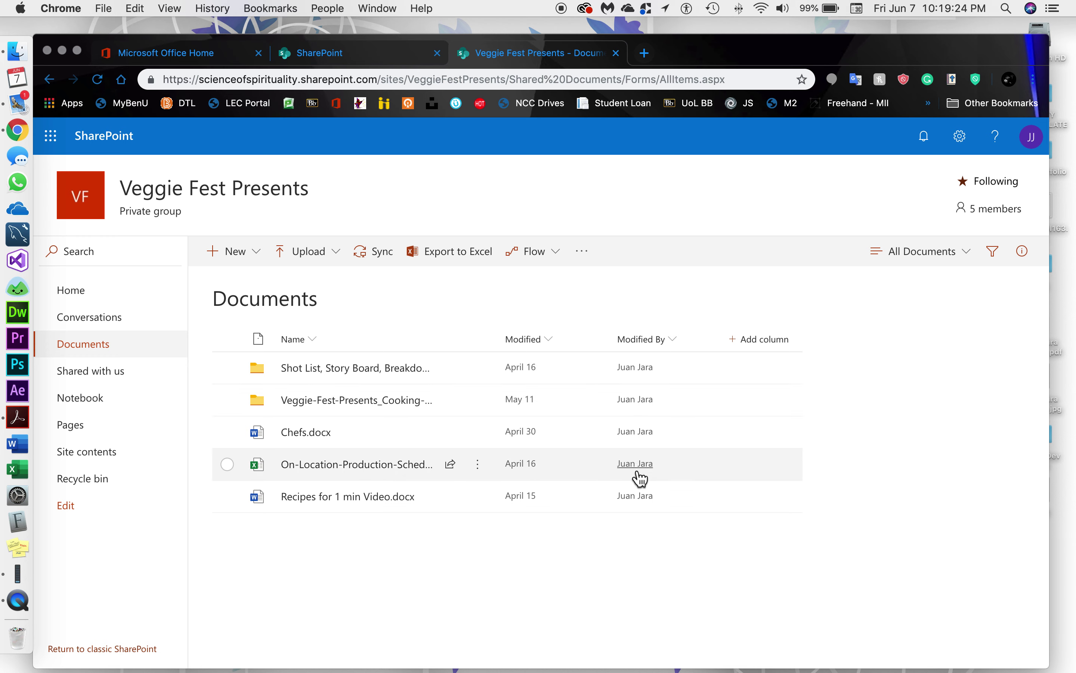
pyautogui.moveTo(365, 512)
pyautogui.moveTo(364, 477)
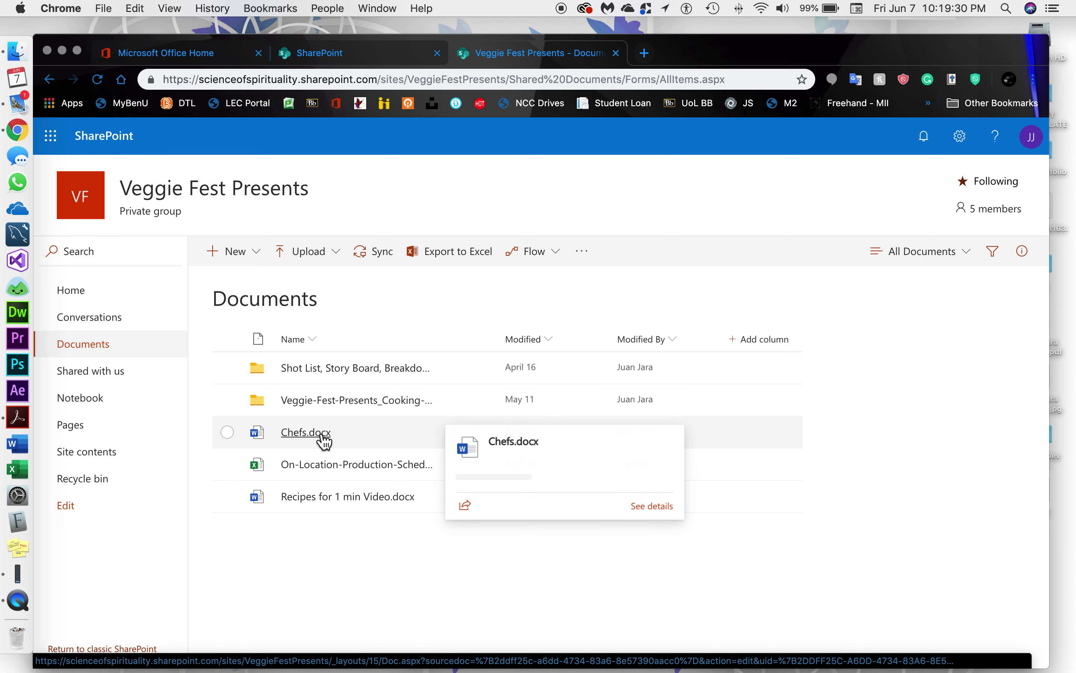
pyautogui.click(355, 403)
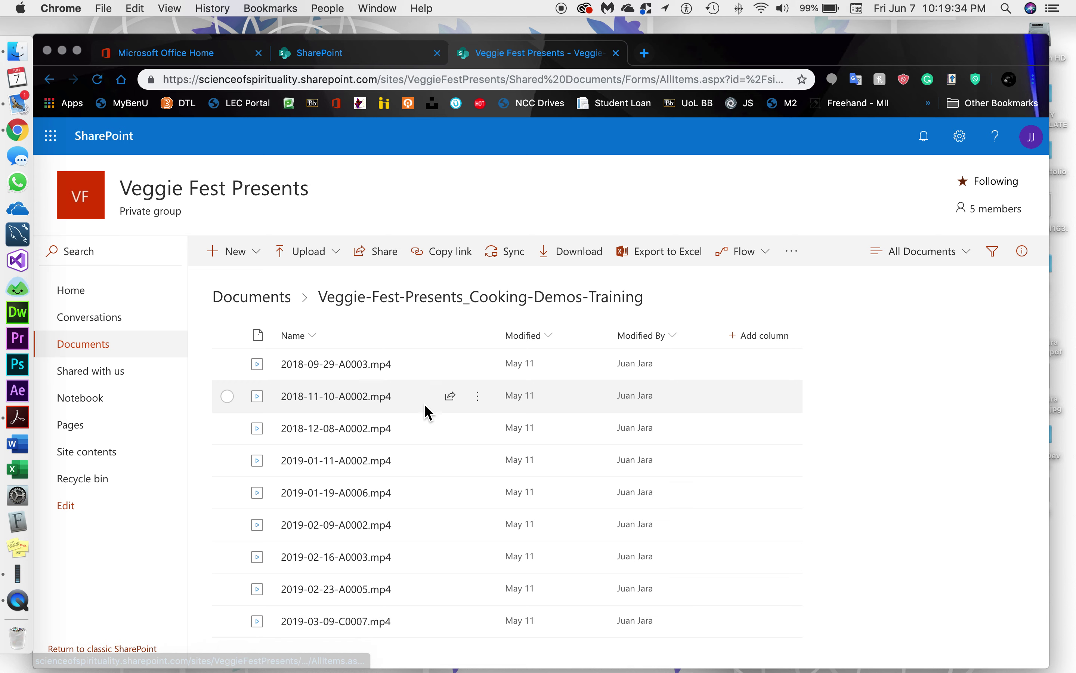
pyautogui.scroll(-2, 428, 410)
pyautogui.scroll(2, 378, 519)
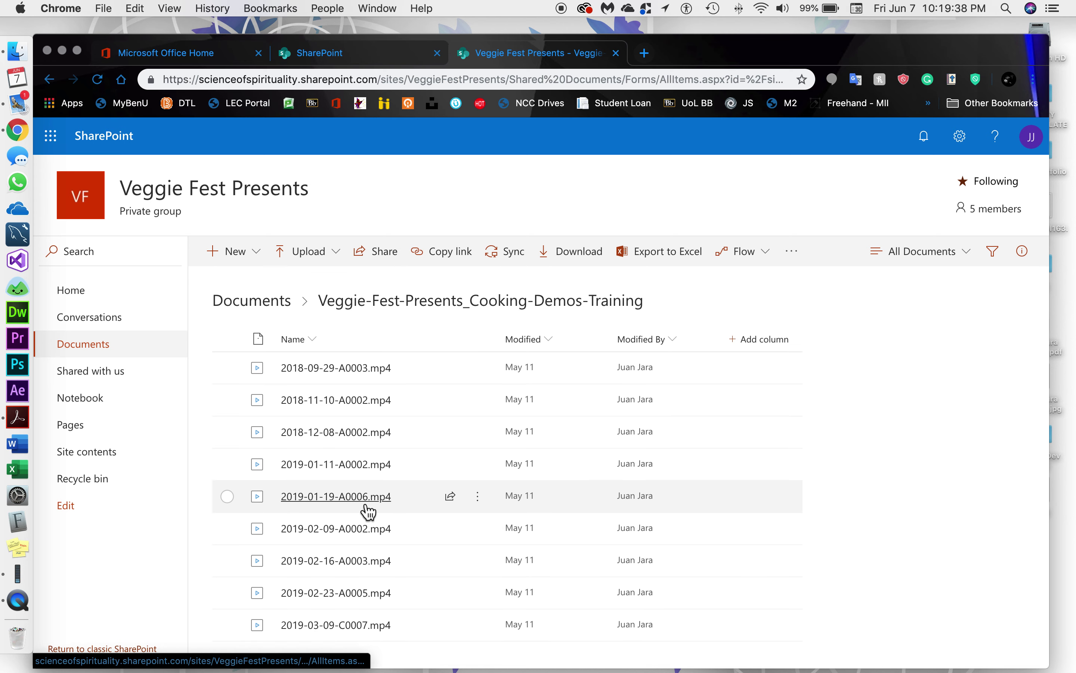
# Return to the Documents library, view the sharing options for the Veggie-Fest-Presents_Cooking-Demos-Training folder, and close them without sending a link
pyautogui.click(274, 305)
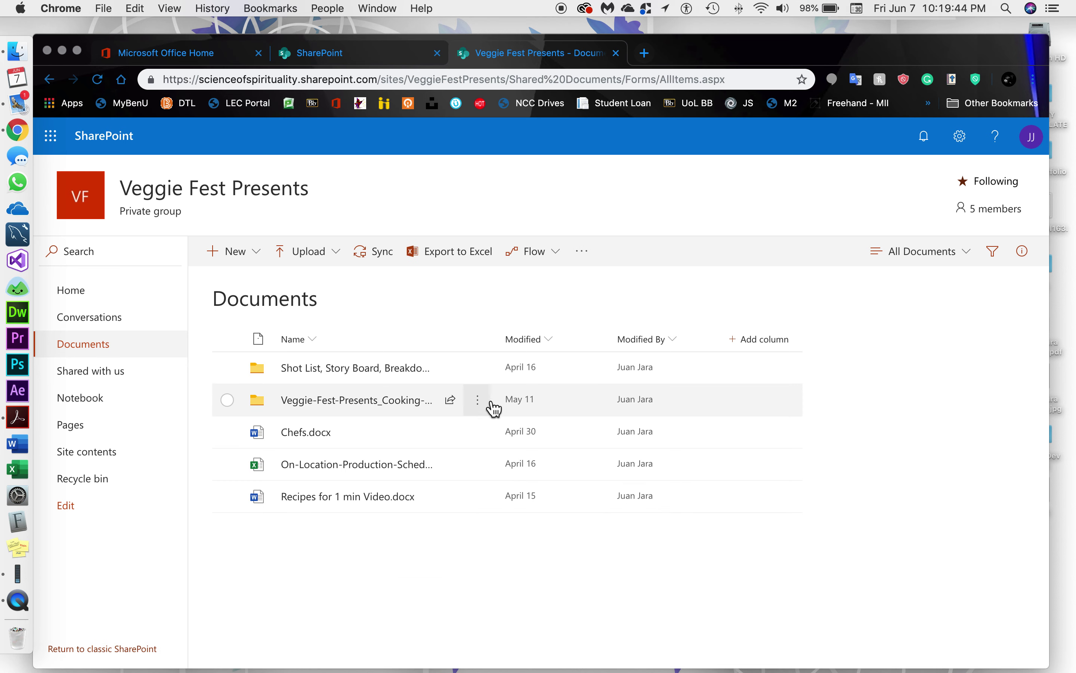
pyautogui.click(452, 400)
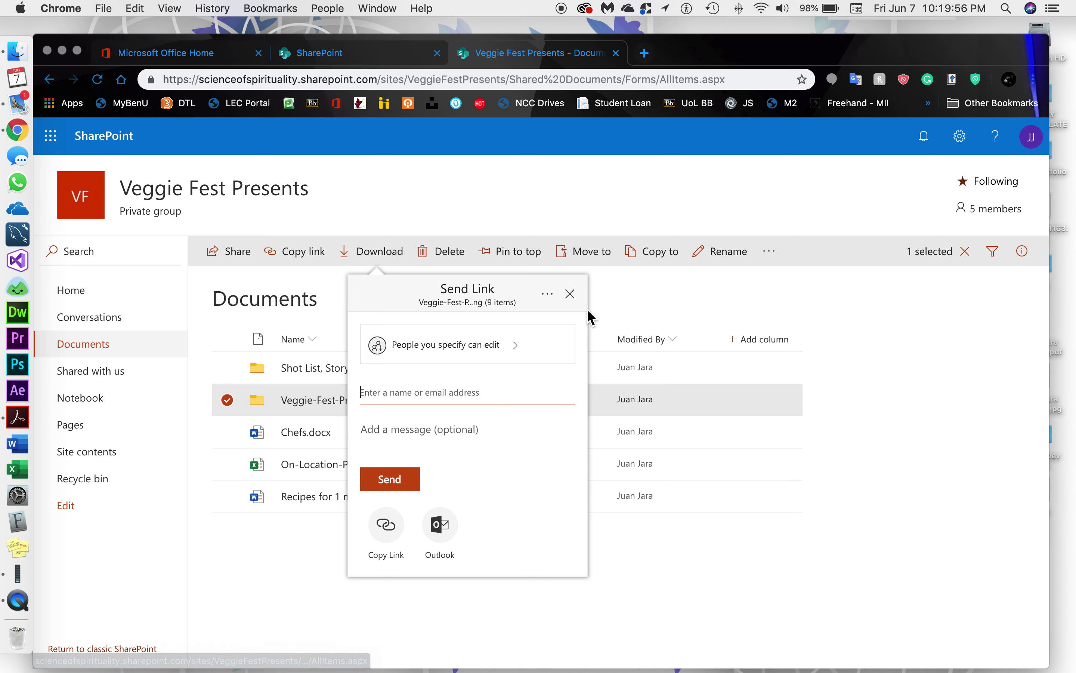
pyautogui.click(570, 294)
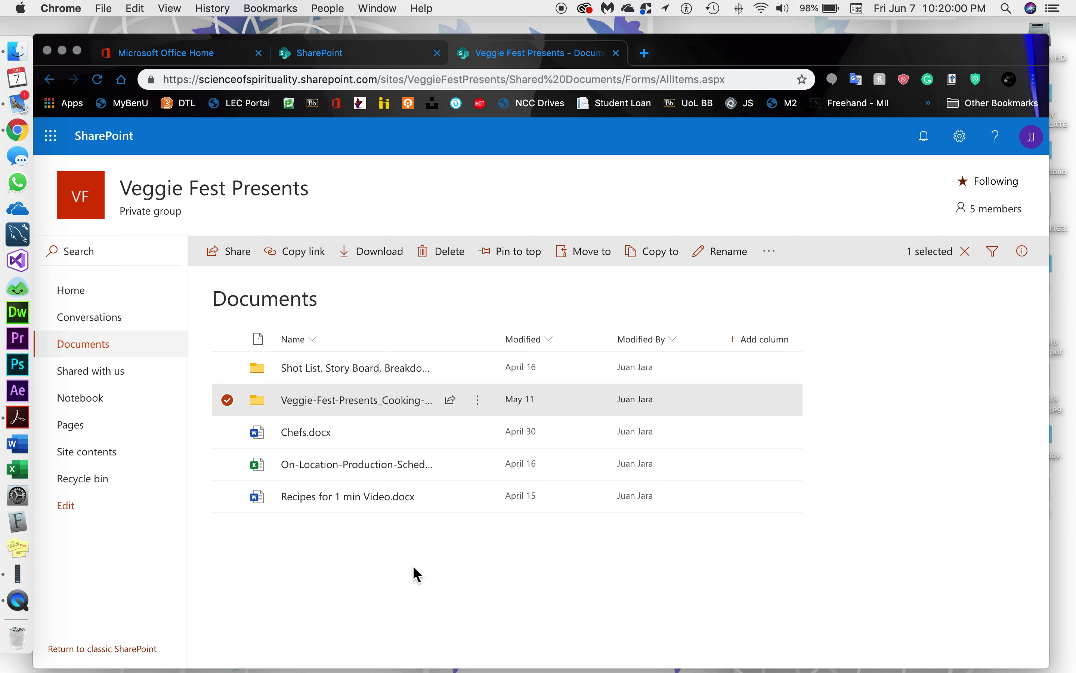
pyautogui.rightClick(328, 532)
pyautogui.click(267, 526)
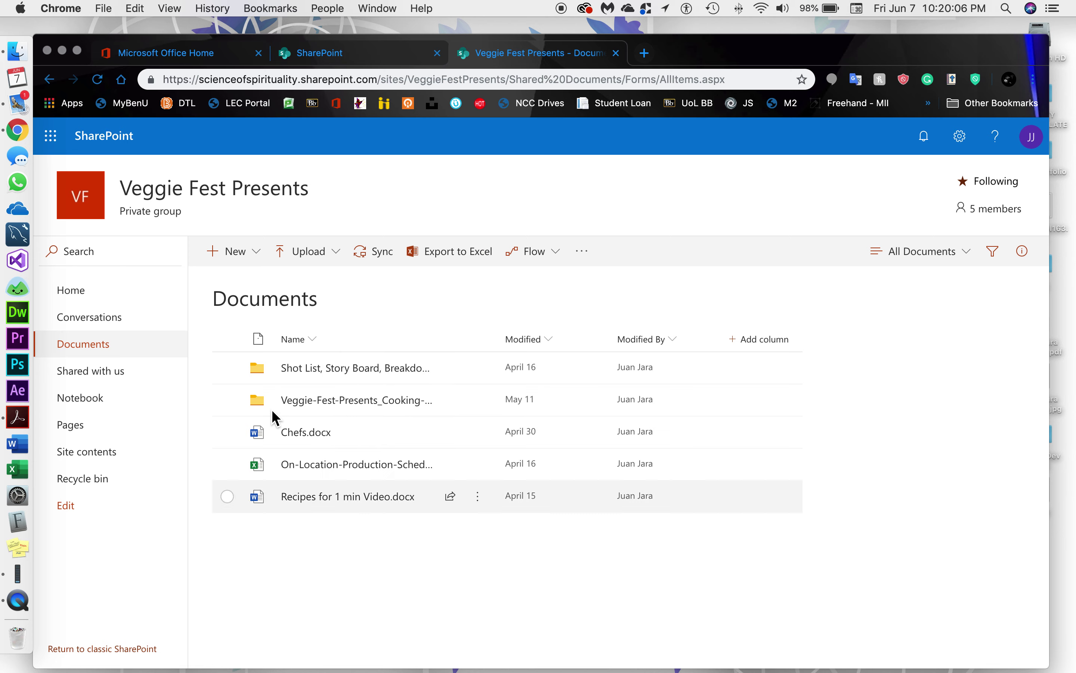
# Create a new folder called Pre-Production Files in the Documents library
pyautogui.click(257, 252)
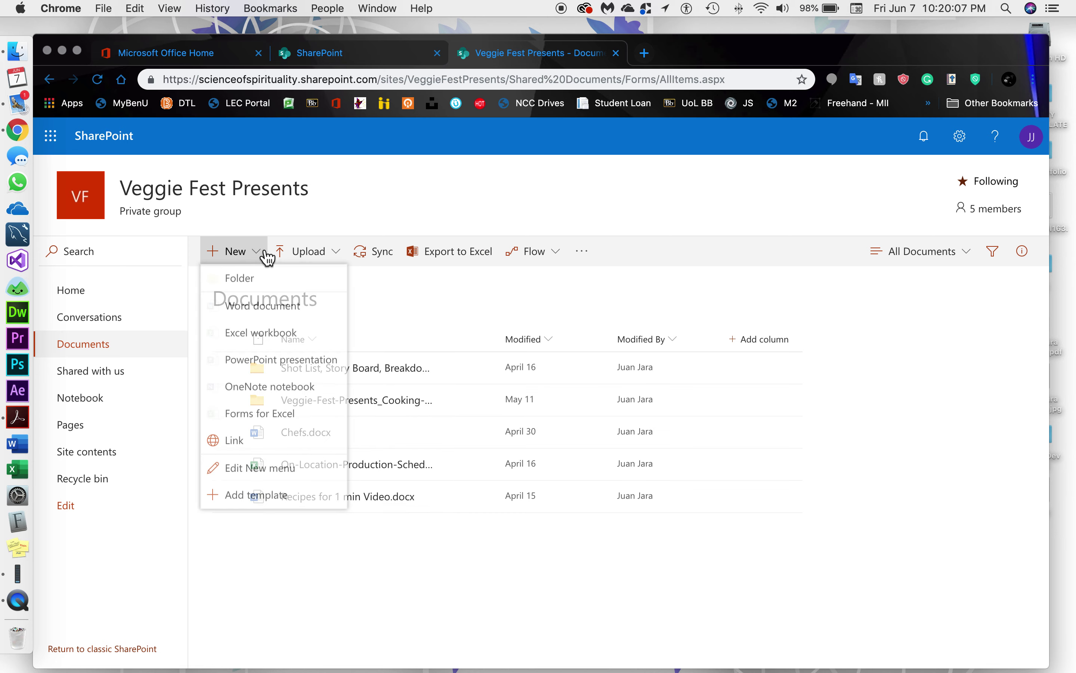
pyautogui.click(265, 283)
pyautogui.write('Pre-Production Files')
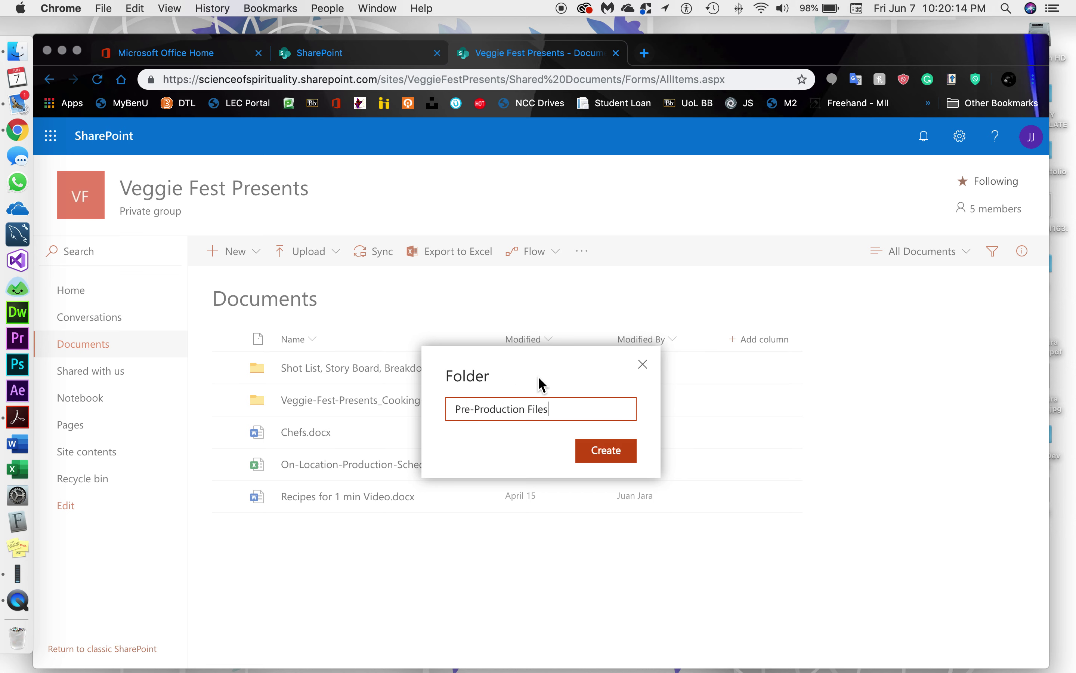
pyautogui.click(625, 458)
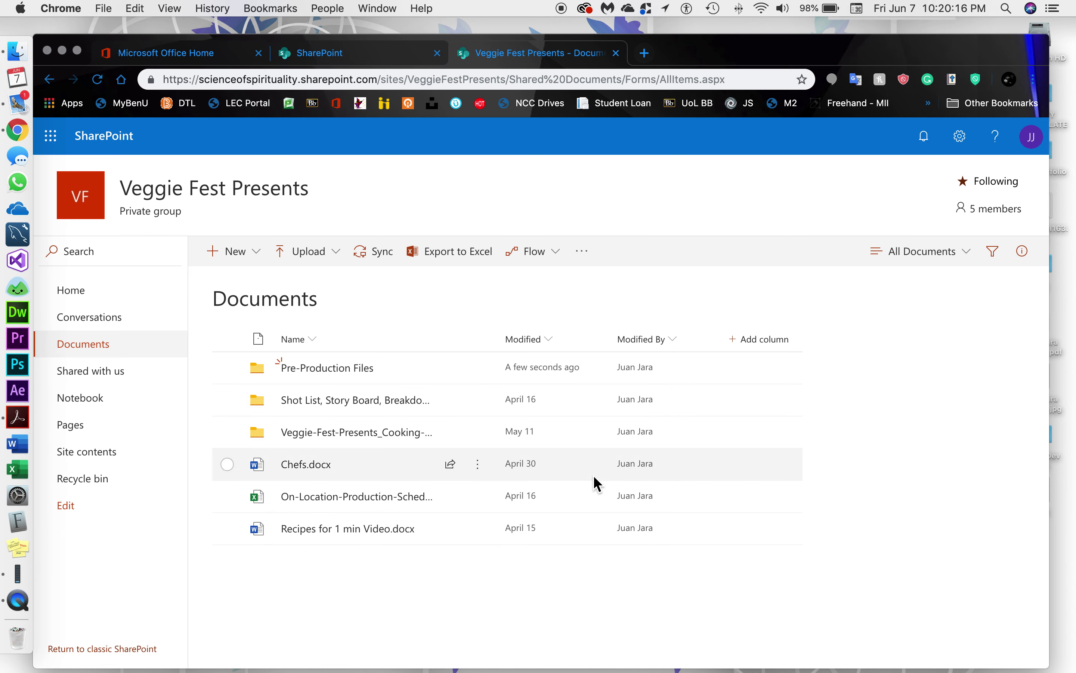
# Move Recipes for 1 min Video.docx, the On-Location-Production workbook, Chefs.docx and the Shot List, Story Board, Breakdown of Shots folder into Pre-Production Files
pyautogui.moveTo(351, 543)
pyautogui.moveTo(350, 541); pyautogui.dragTo(336, 381)
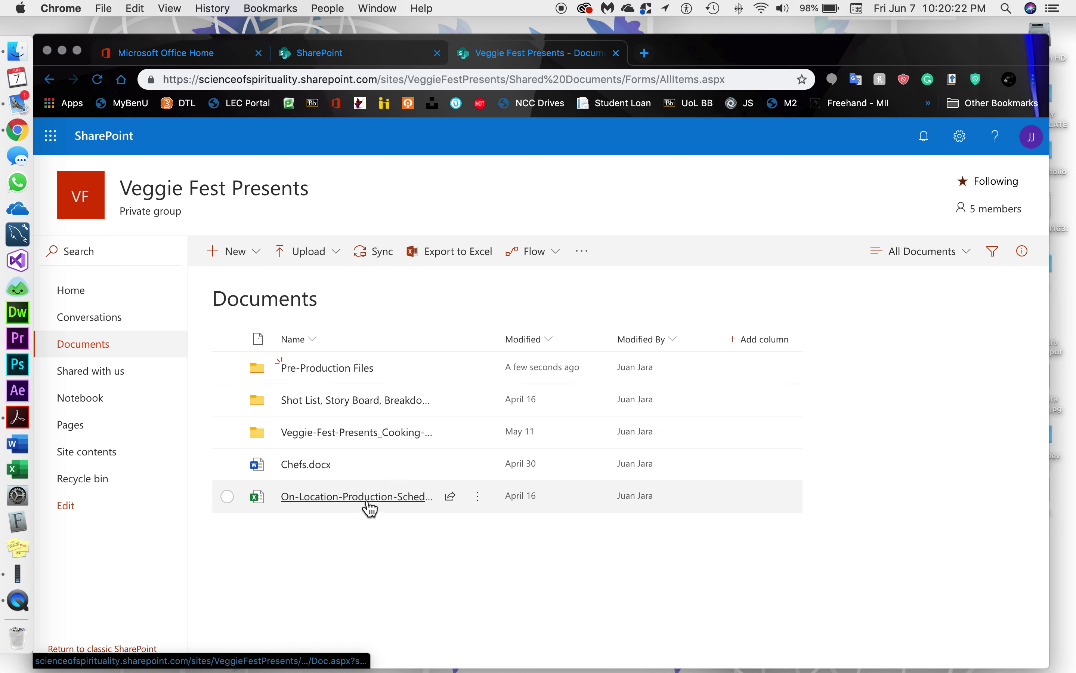
pyautogui.moveTo(368, 508); pyautogui.dragTo(342, 379)
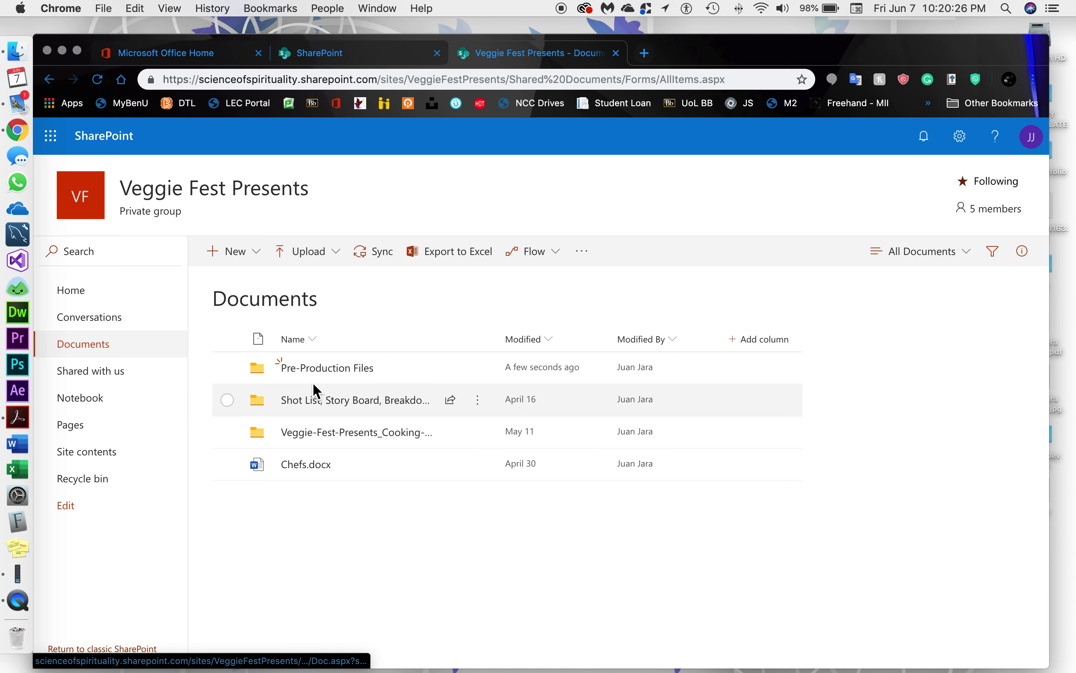
pyautogui.moveTo(307, 472); pyautogui.dragTo(350, 380)
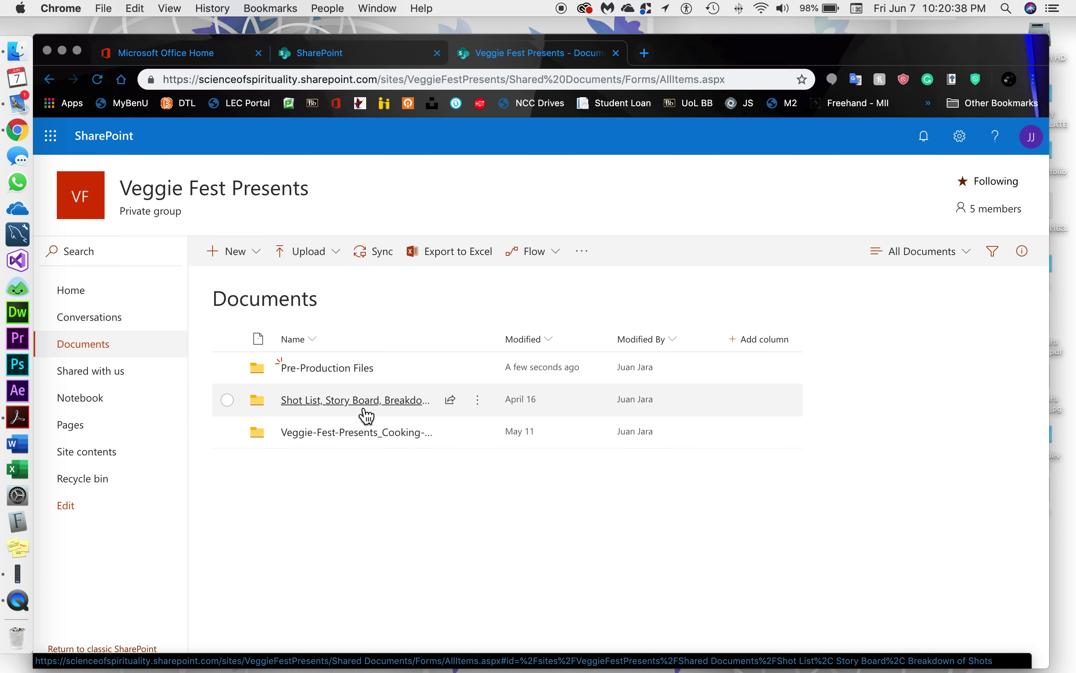
pyautogui.moveTo(337, 404); pyautogui.dragTo(333, 378)
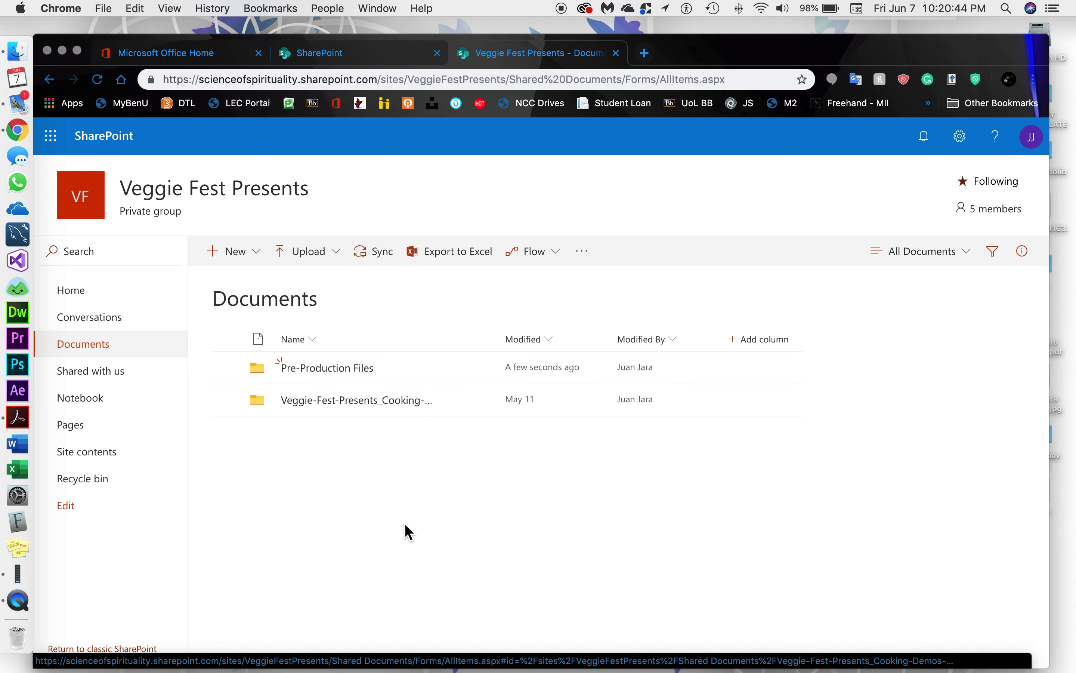
# Check the contents of the Pre-Production Files folder and go back to the Documents library
pyautogui.click(331, 377)
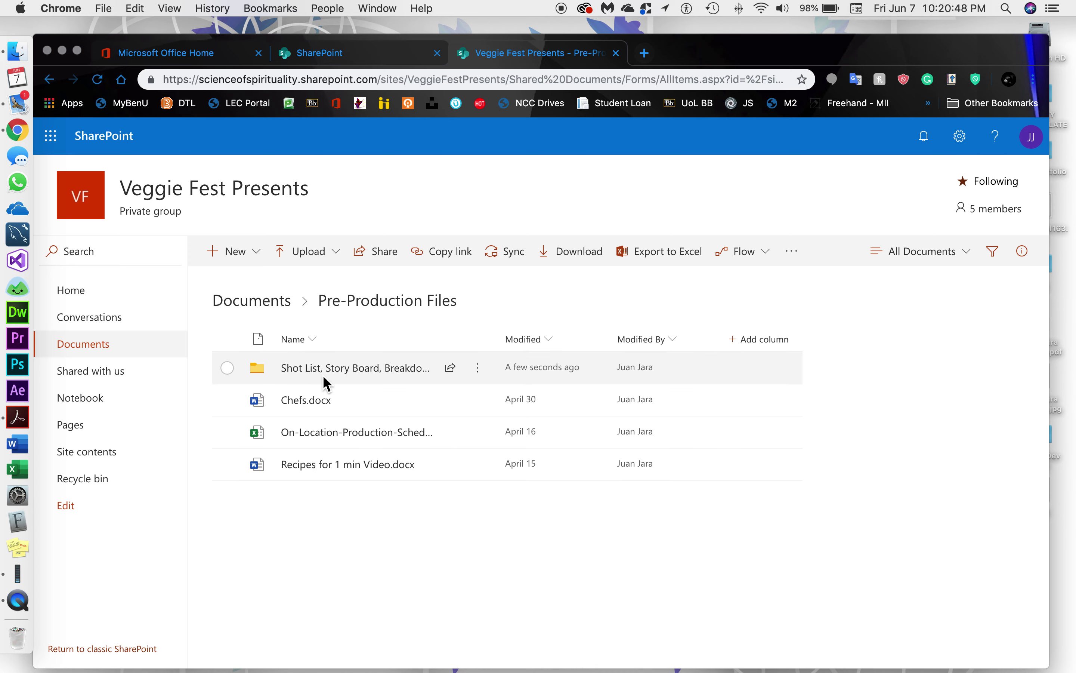
pyautogui.click(262, 307)
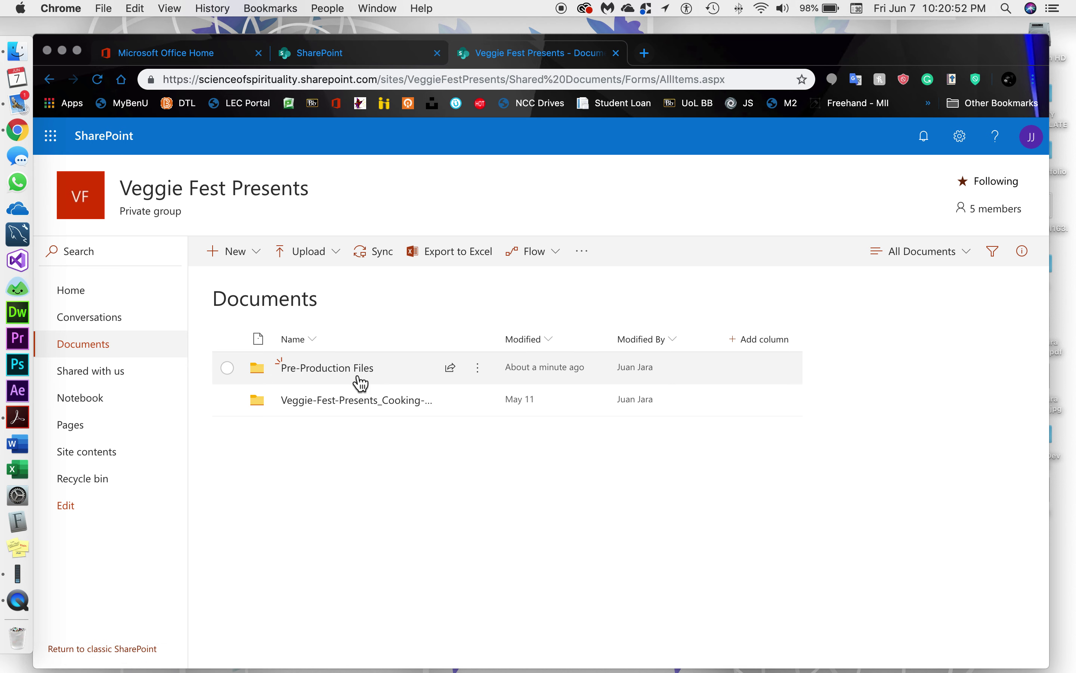
pyautogui.click(304, 376)
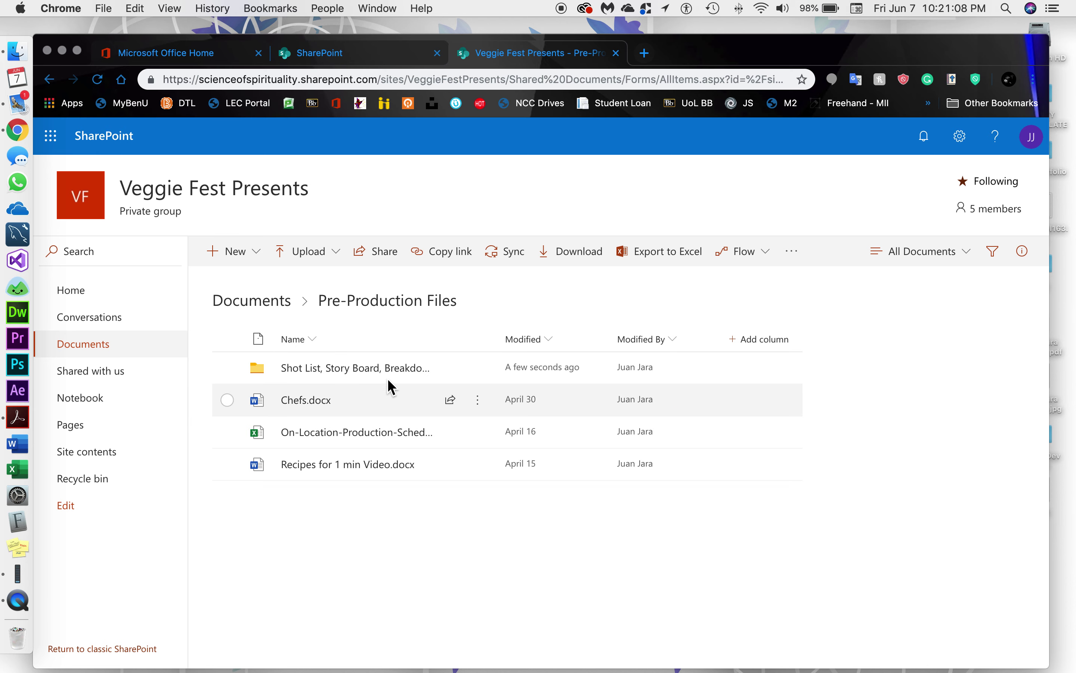
pyautogui.click(281, 306)
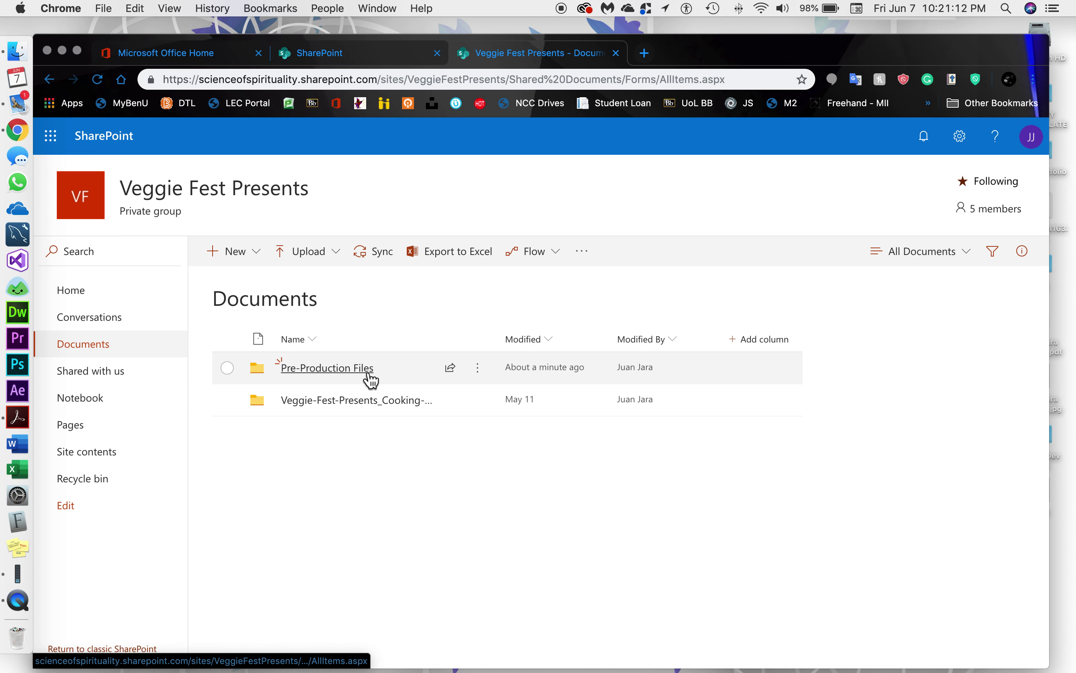
# Look over the site's home page and its recent activity, and open the Veggie Fest Presents Notebook
pyautogui.click(109, 299)
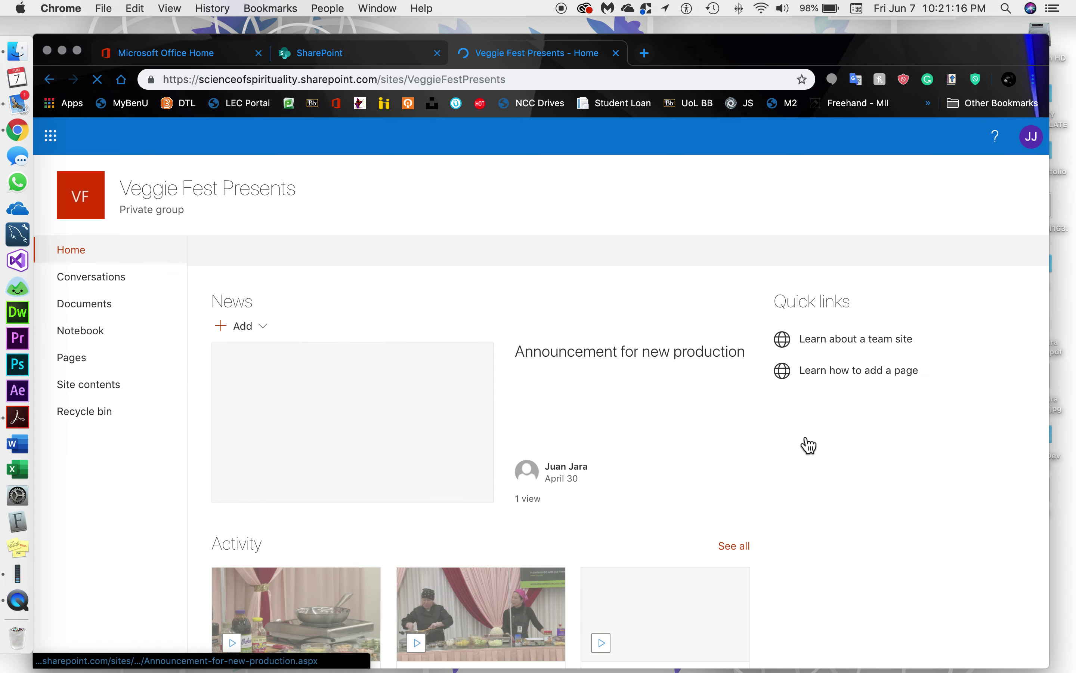
pyautogui.scroll(-10, 689, 471)
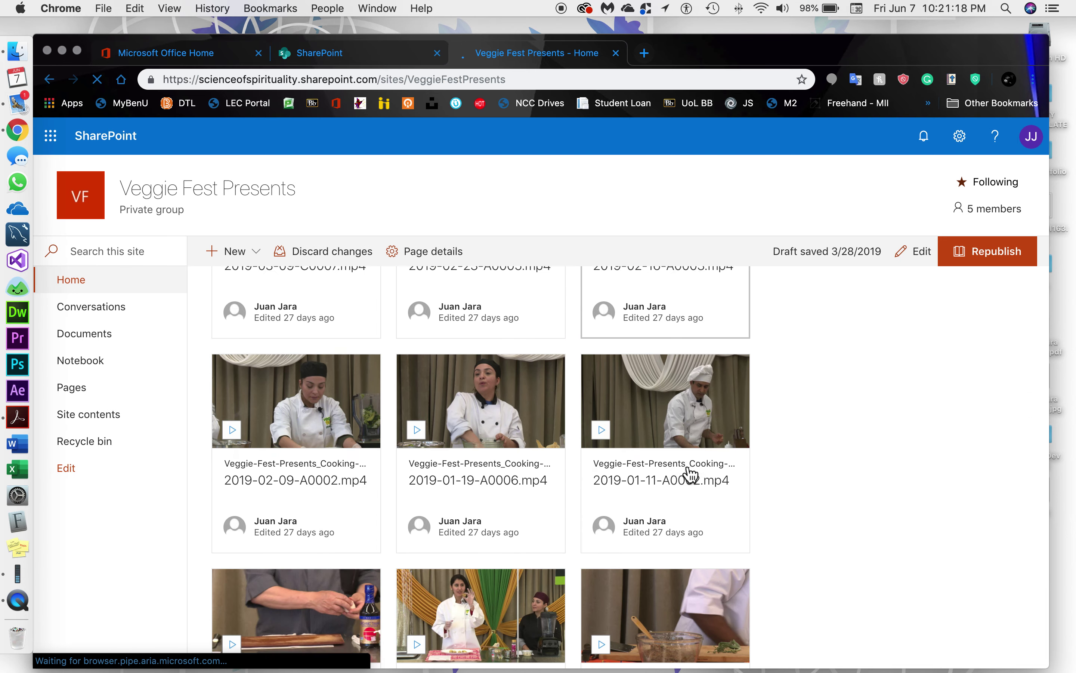
pyautogui.scroll(15, 690, 474)
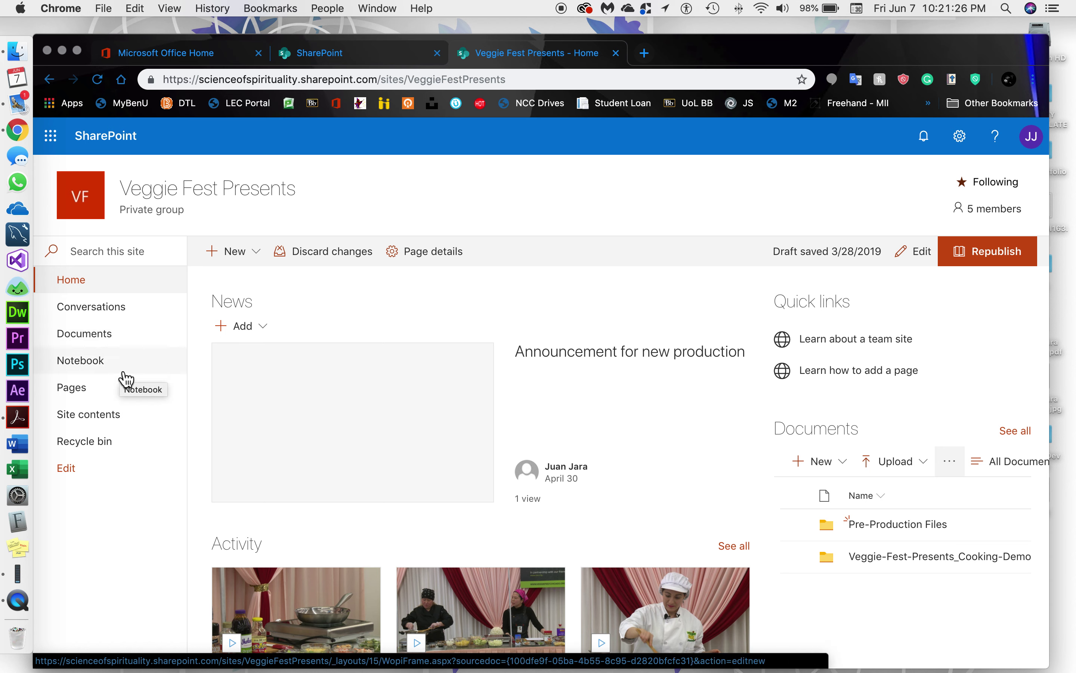
pyautogui.click(109, 374)
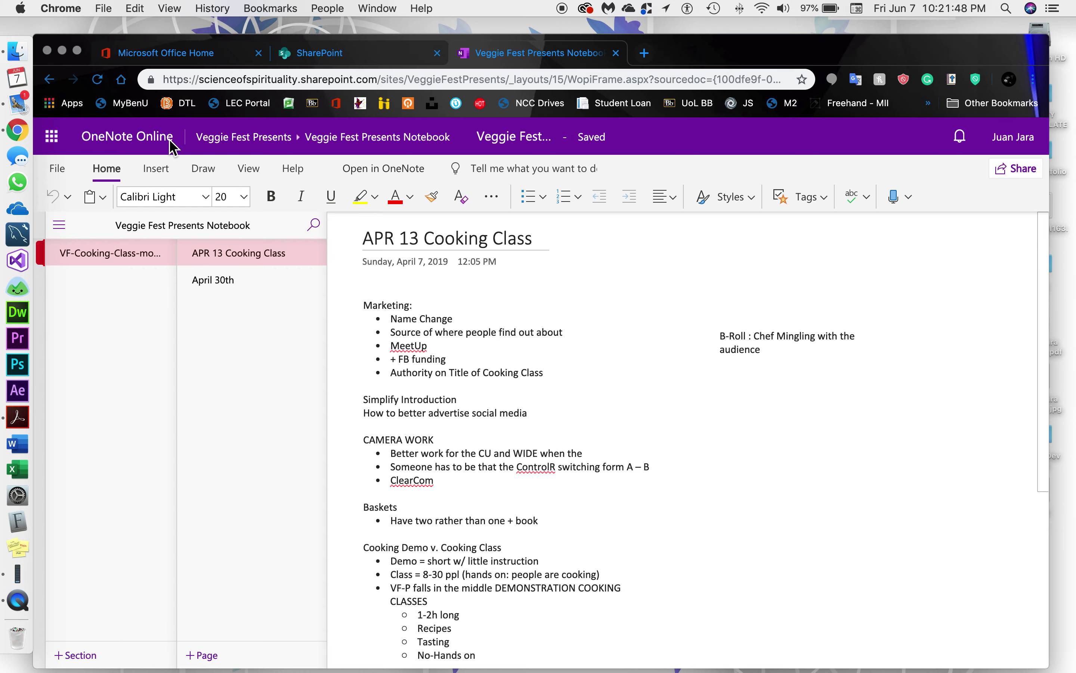
# Launch the OneNote desktop app and look through the In Class Review for FINAL page in the Nutrition section
pyautogui.press('F4')
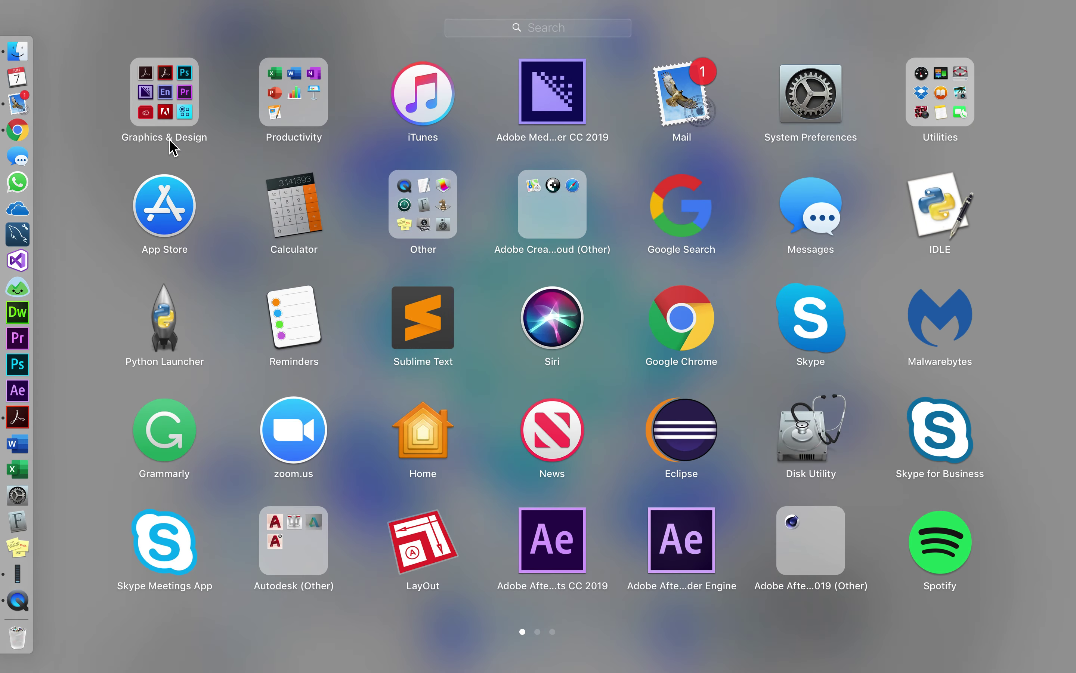
pyautogui.write('not')
pyautogui.press('Return')
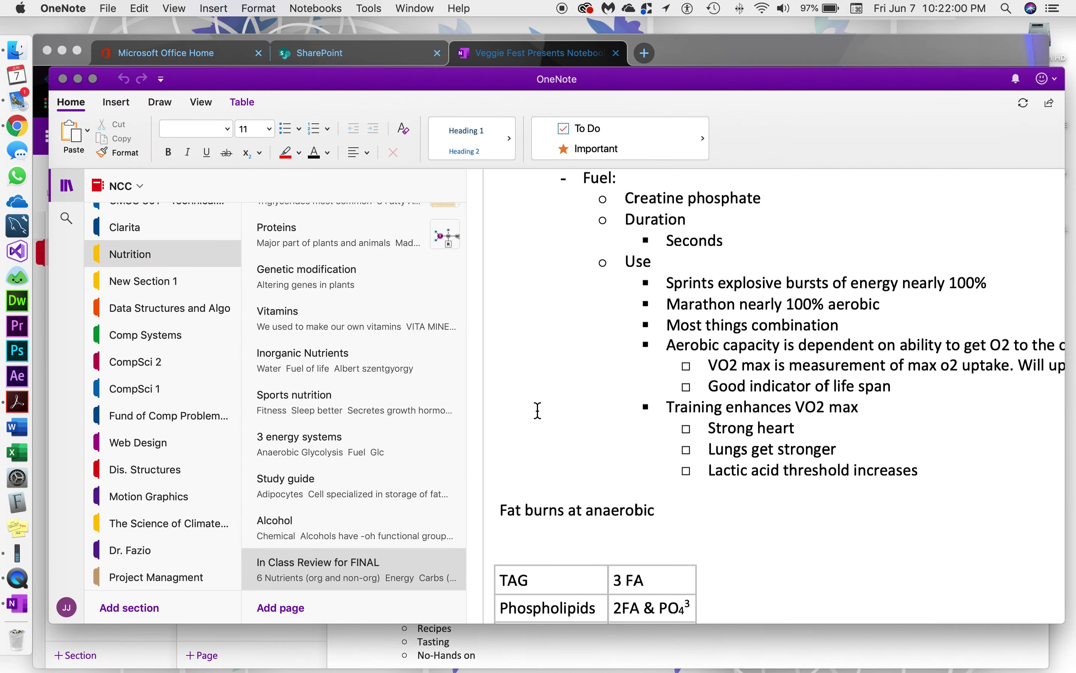
pyautogui.scroll(10, 700, 386)
pyautogui.scroll(15, 700, 386)
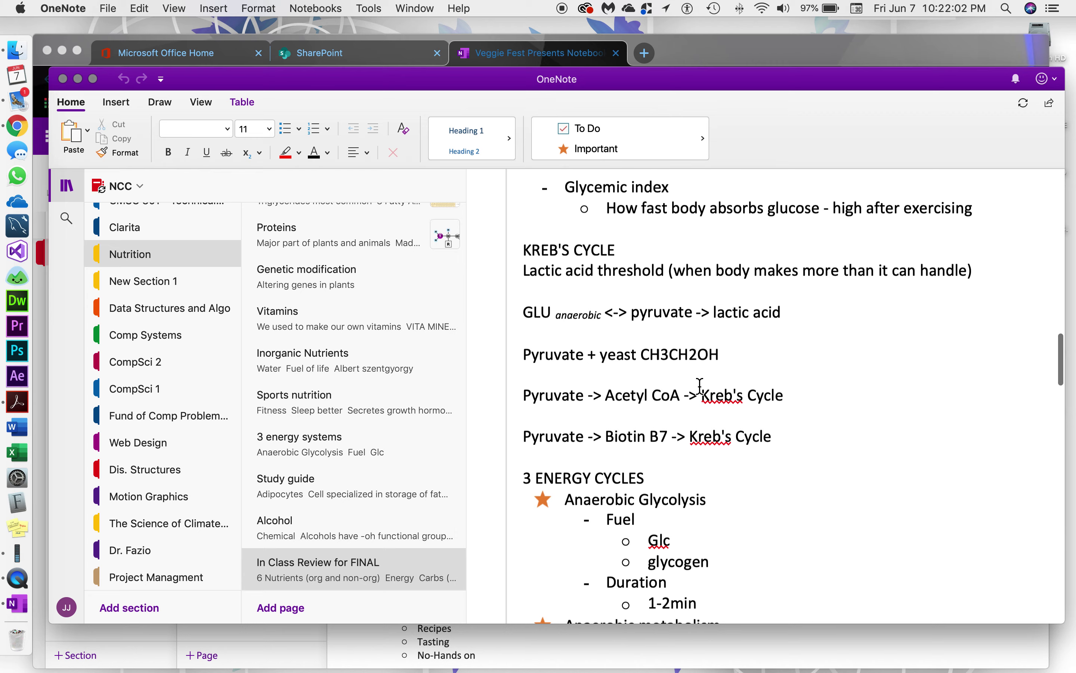
pyautogui.scroll(15, 700, 391)
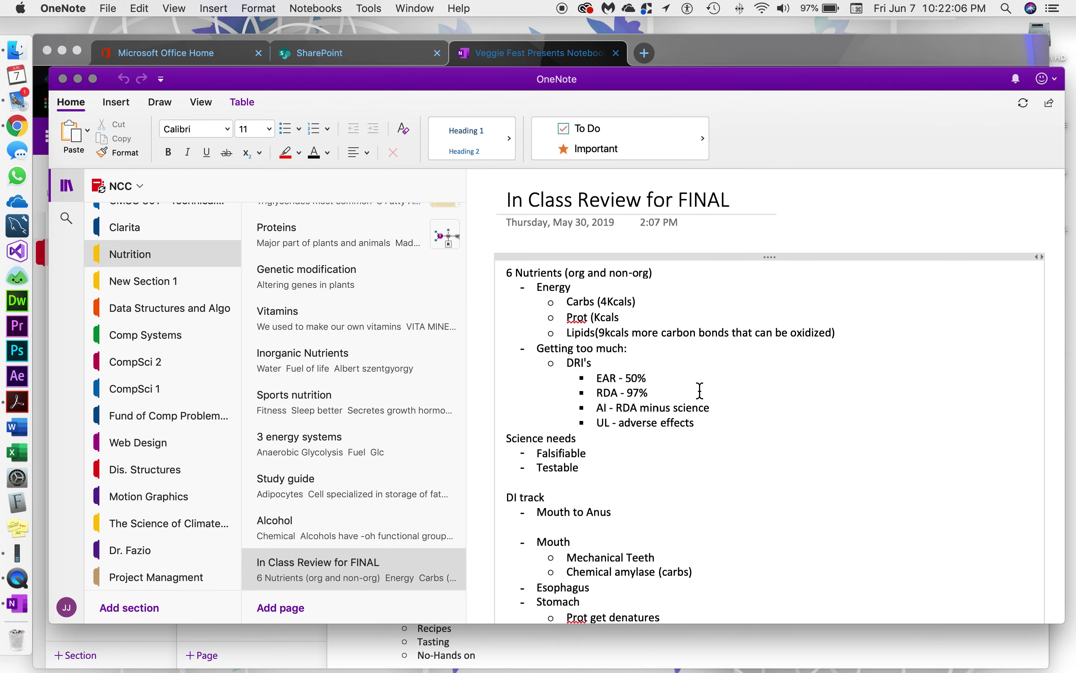
pyautogui.scroll(-2, 700, 390)
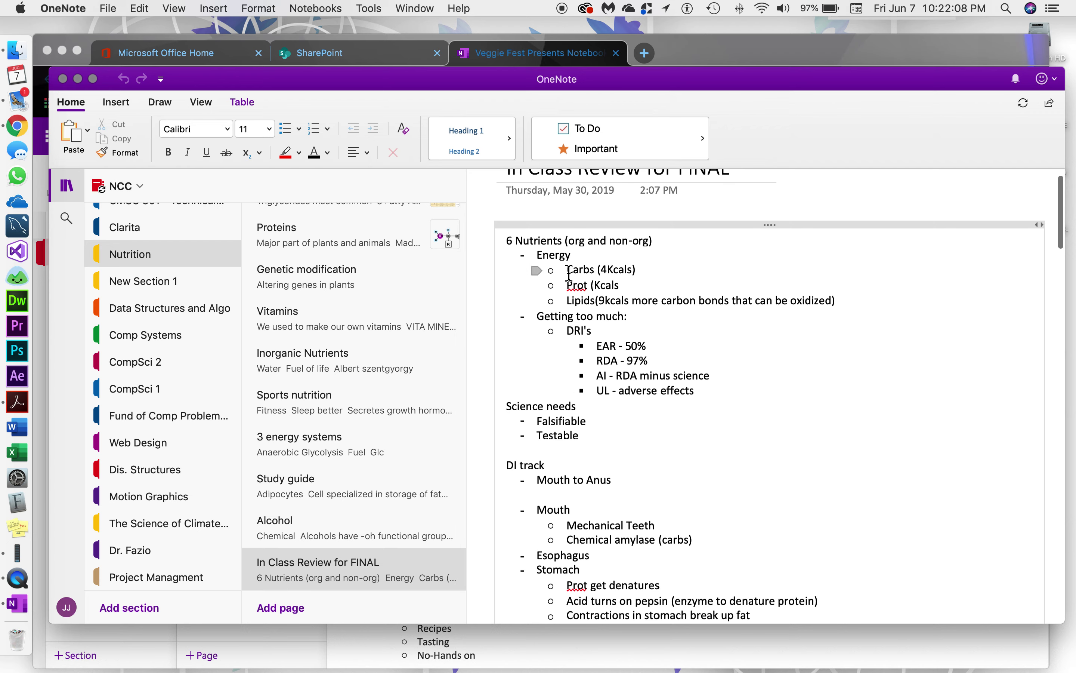
# Try placing a separate text note in the blank area beside the page's main notes, and undo it
pyautogui.hscroll(5, 888, 345)
pyautogui.scroll(-1, 888, 345)
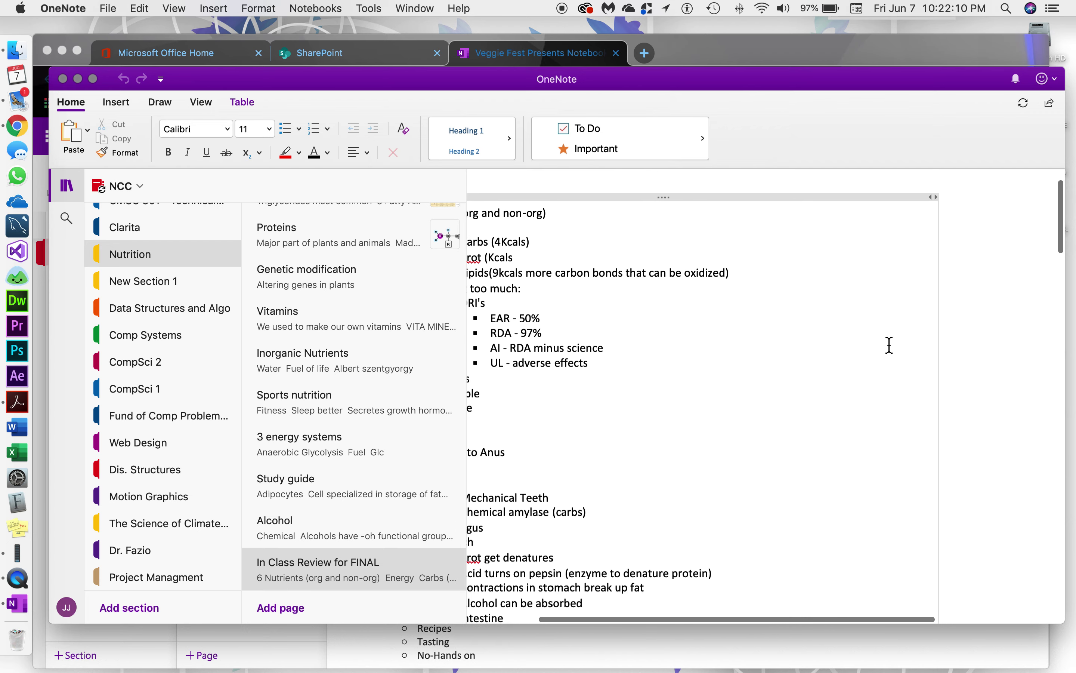
pyautogui.write('ksadjsnf')
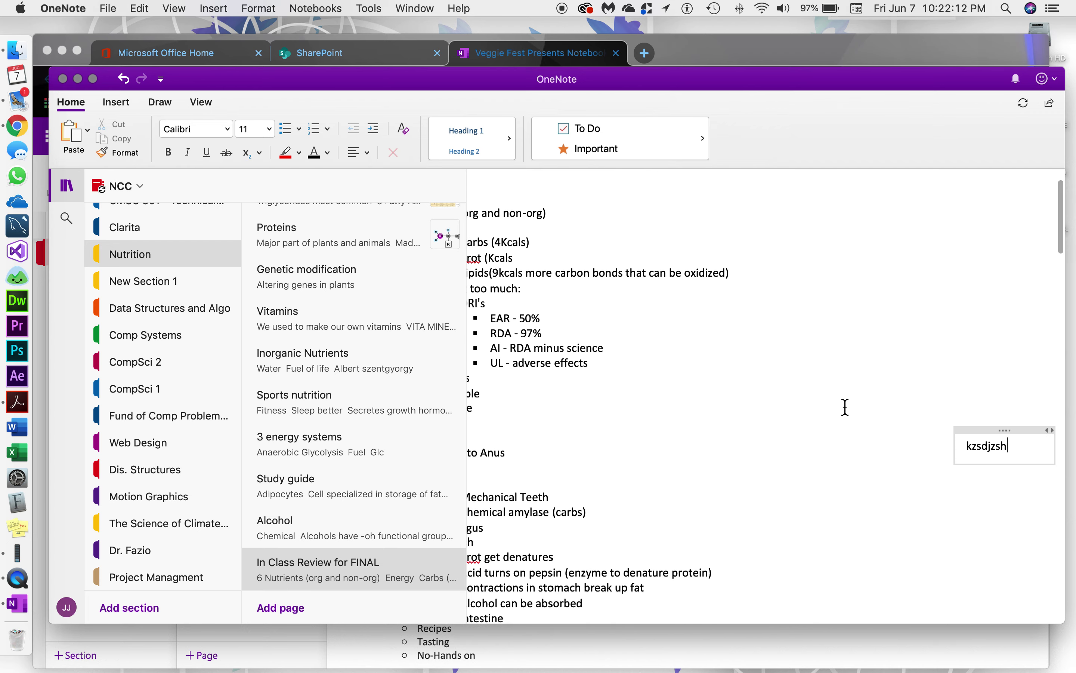
pyautogui.press('super+z')
pyautogui.hscroll(-5, 845, 407)
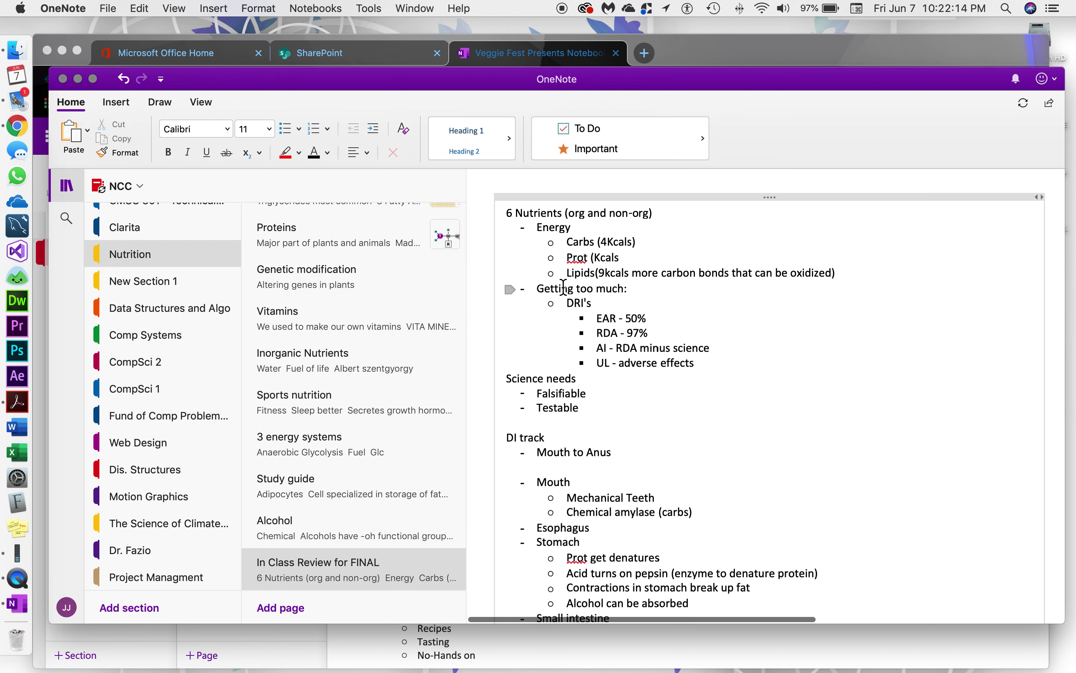
# Indent the lines from "Fatty acids" through "Ships out to lymph system if fat soluble" one level under AA
pyautogui.click(569, 307)
pyautogui.scroll(-3, 583, 343)
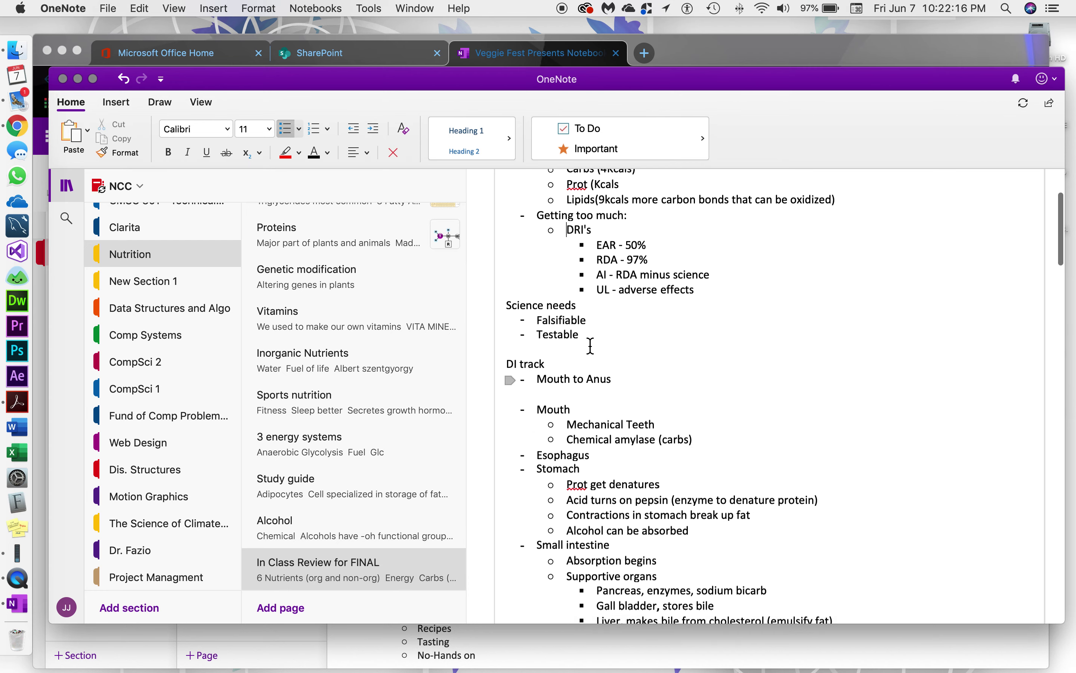
pyautogui.scroll(-4, 580, 337)
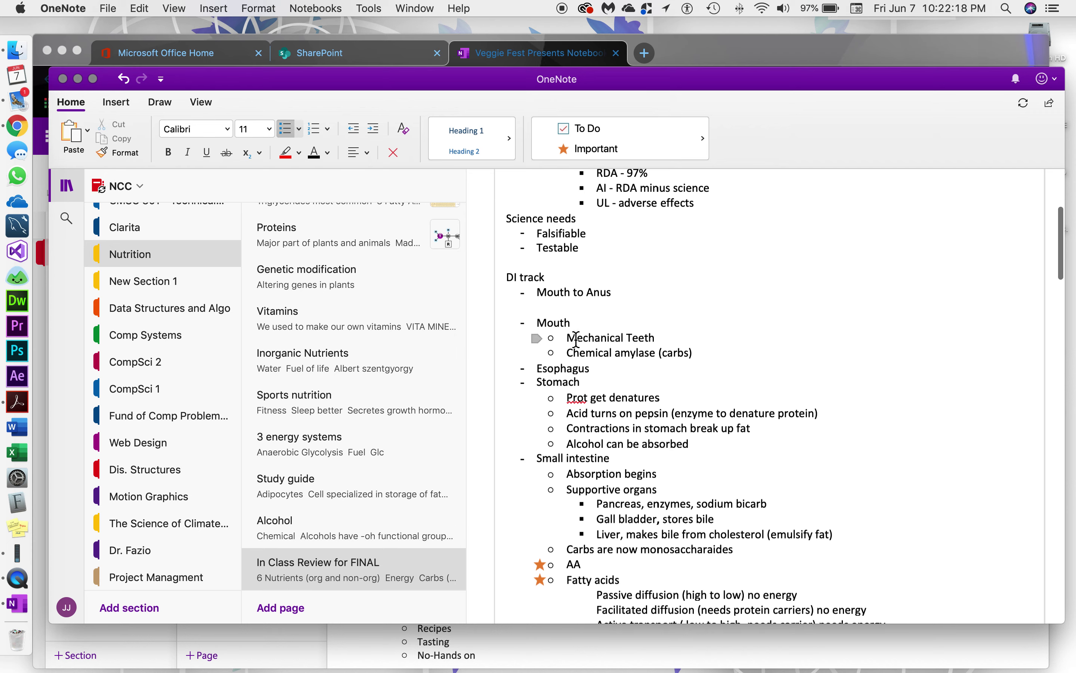
pyautogui.scroll(-9, 576, 327)
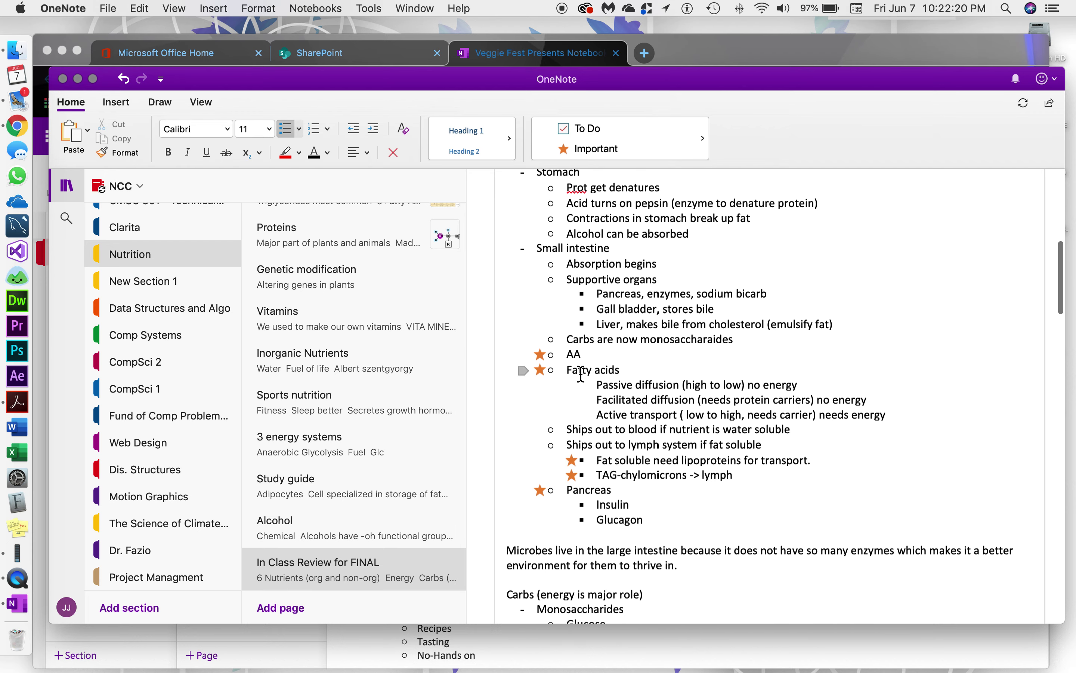
pyautogui.moveTo(577, 373); pyautogui.dragTo(815, 443)
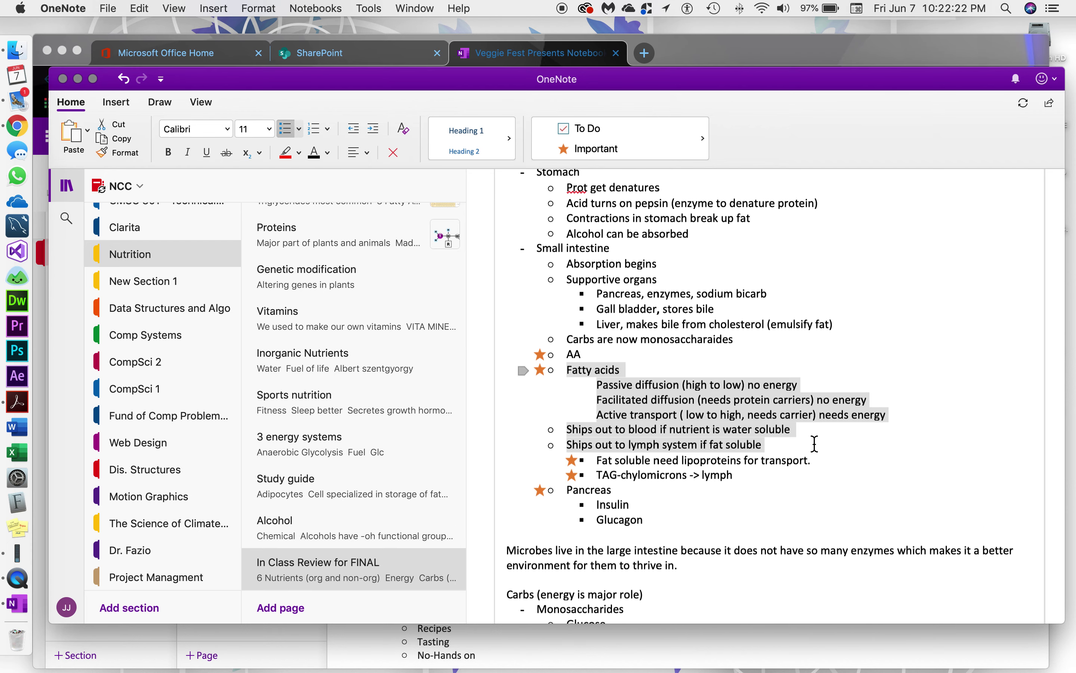
pyautogui.moveTo(525, 374); pyautogui.dragTo(562, 380)
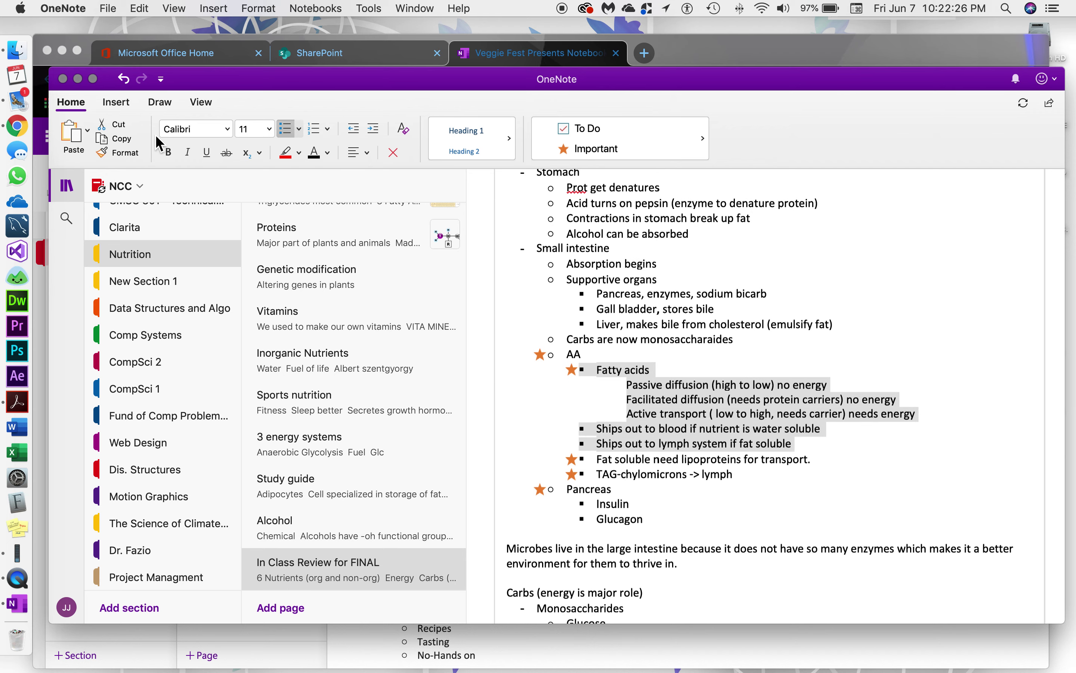
# Close the OneNote app window to show the online Veggie Fest Presents Notebook, and reopen the OneNote app
pyautogui.click(63, 79)
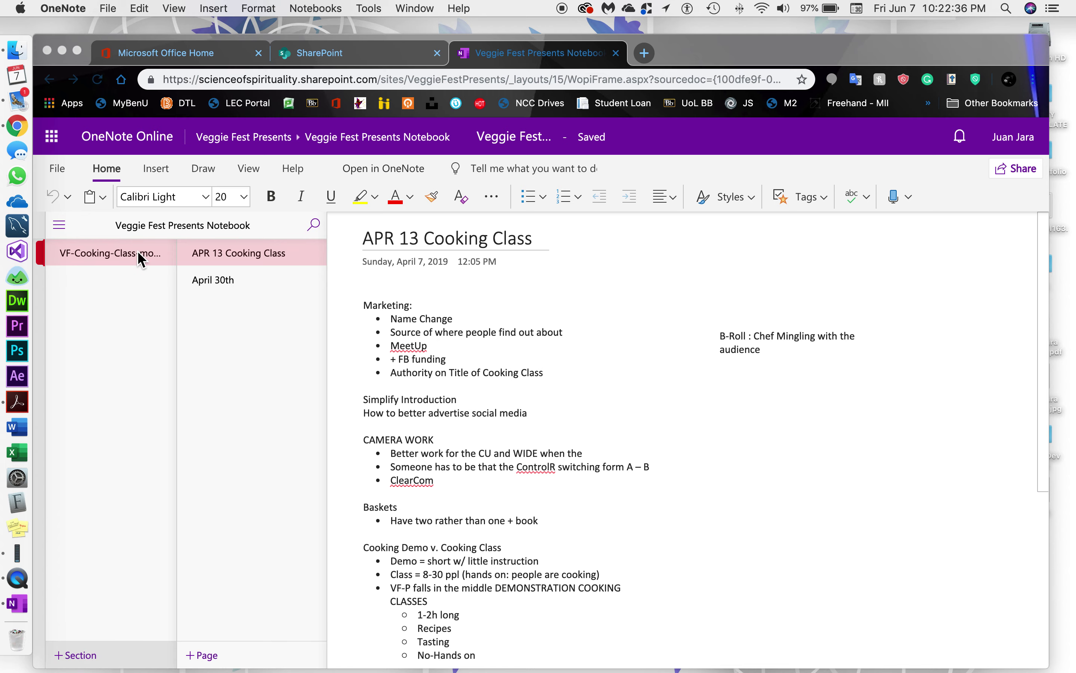
pyautogui.hotkey('ctrl', 'Up')
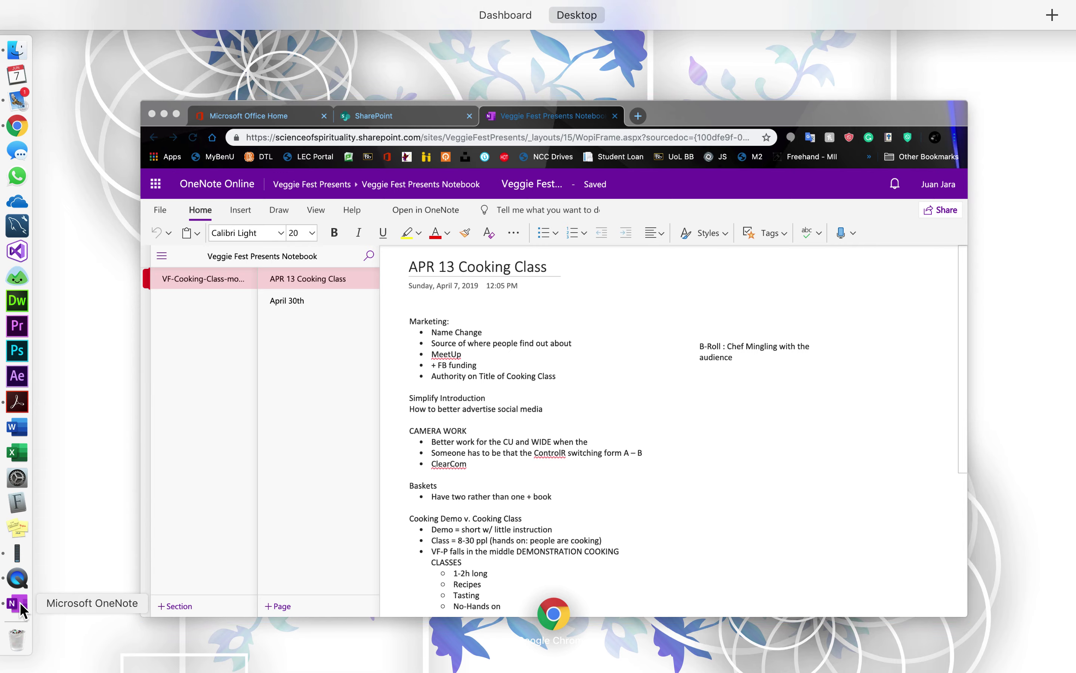
pyautogui.click(21, 605)
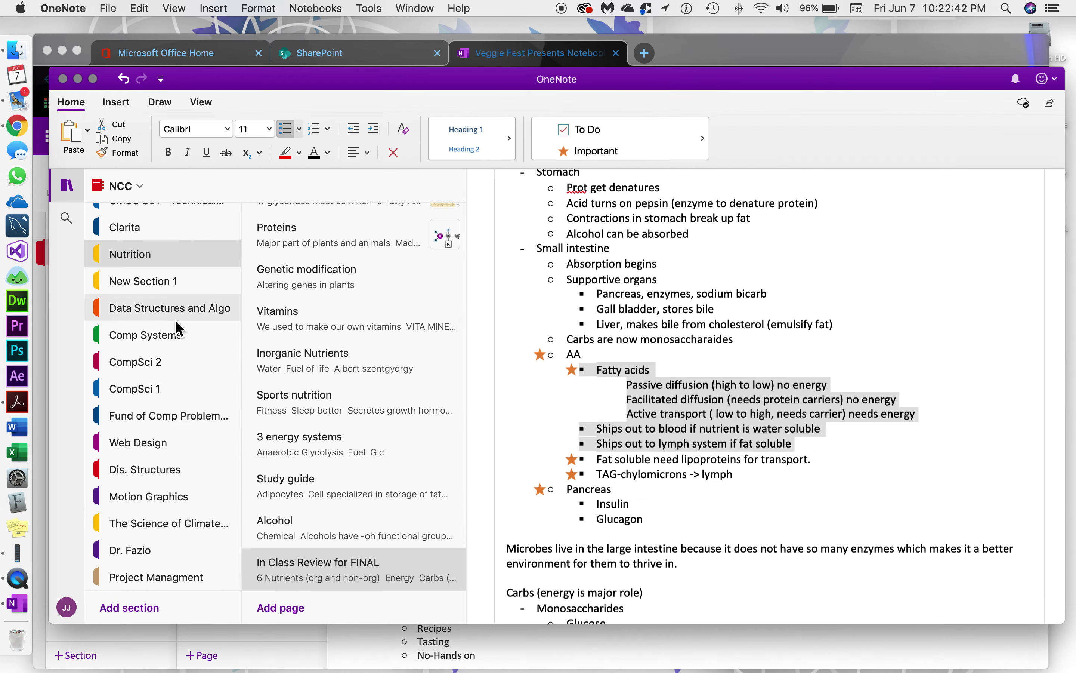
# Open the CompSci 2 section of the NCC notebook and look through its list of pages
pyautogui.scroll(2, 176, 320)
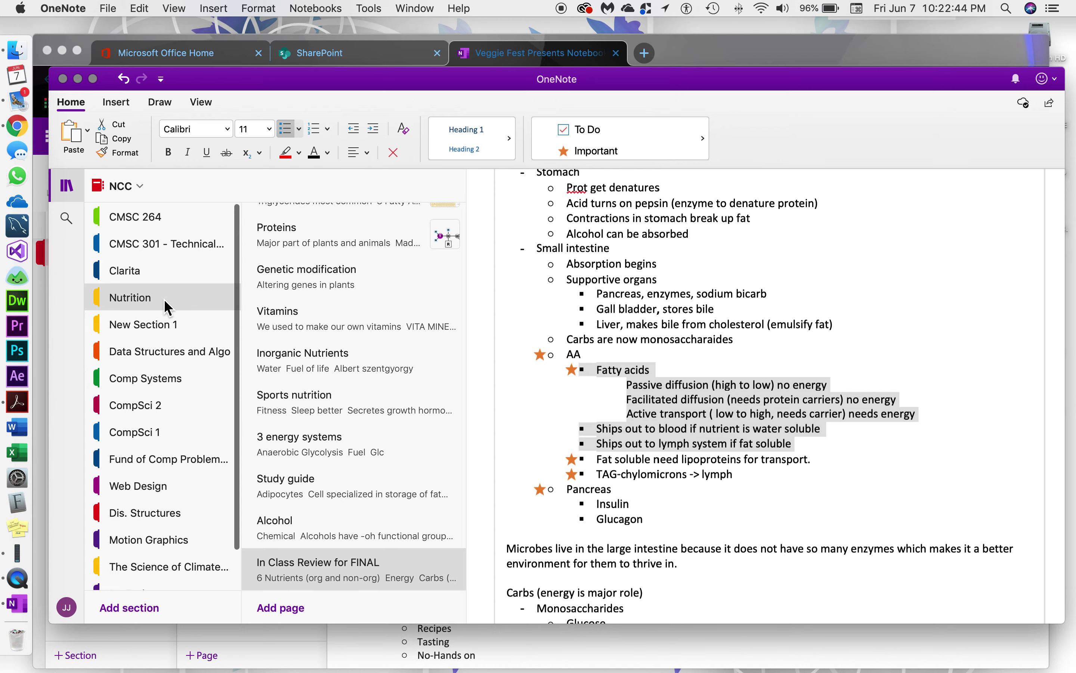
pyautogui.click(174, 416)
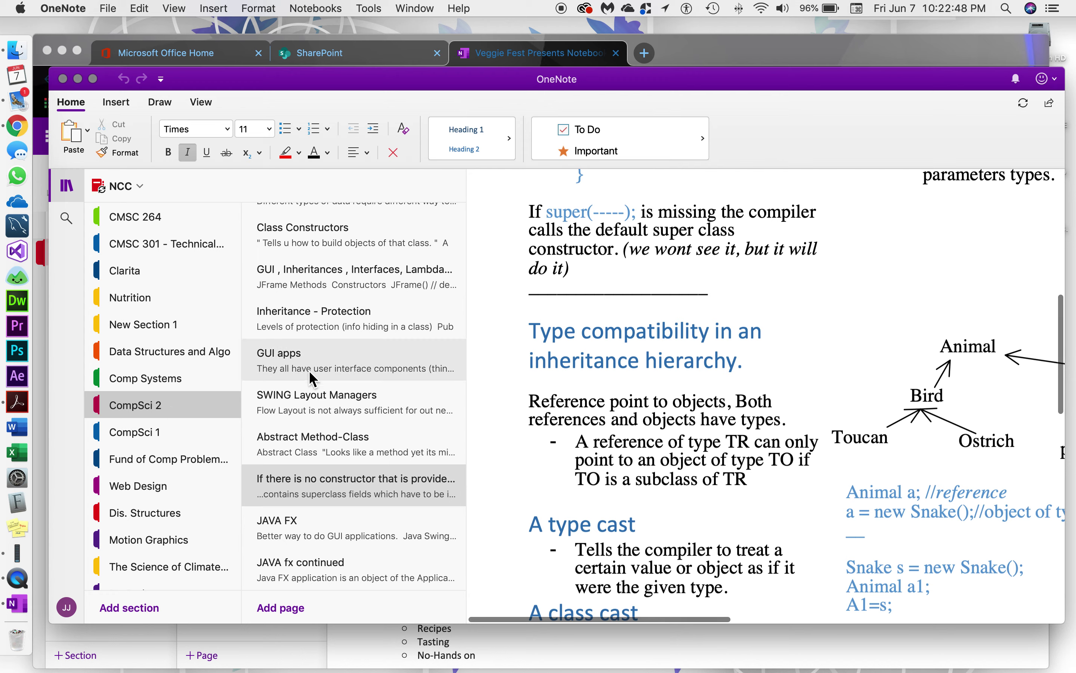
pyautogui.scroll(-9, 310, 381)
pyautogui.scroll(9, 310, 381)
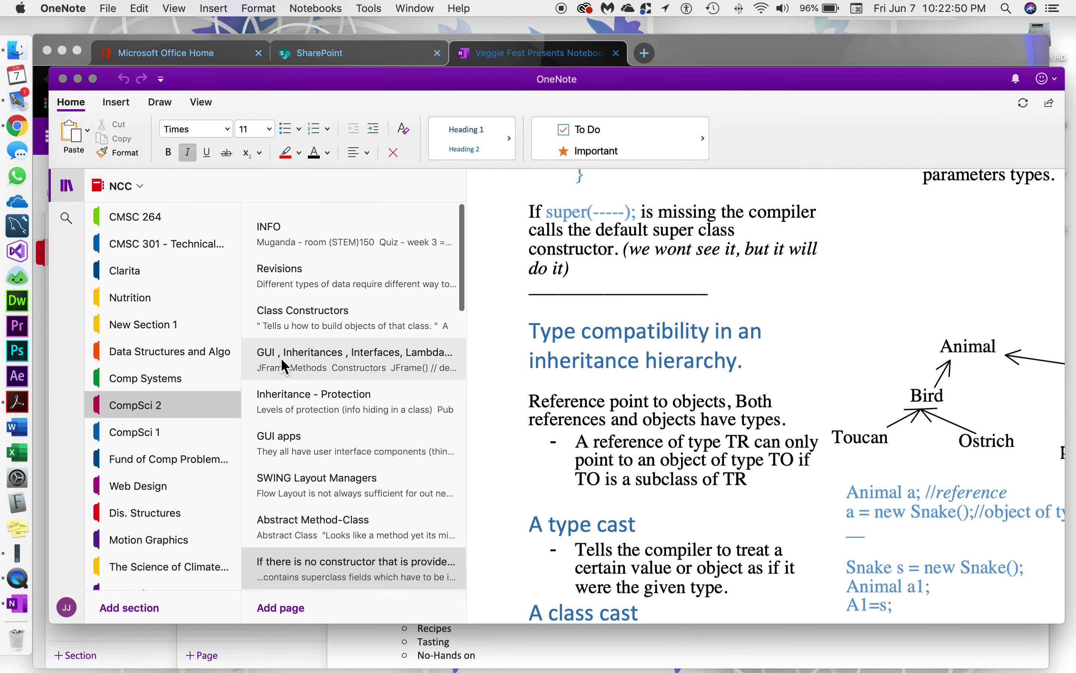
# Return to the Nutrition section and view its LIPDS and Proteins pages
pyautogui.click(226, 307)
pyautogui.scroll(-2, 347, 320)
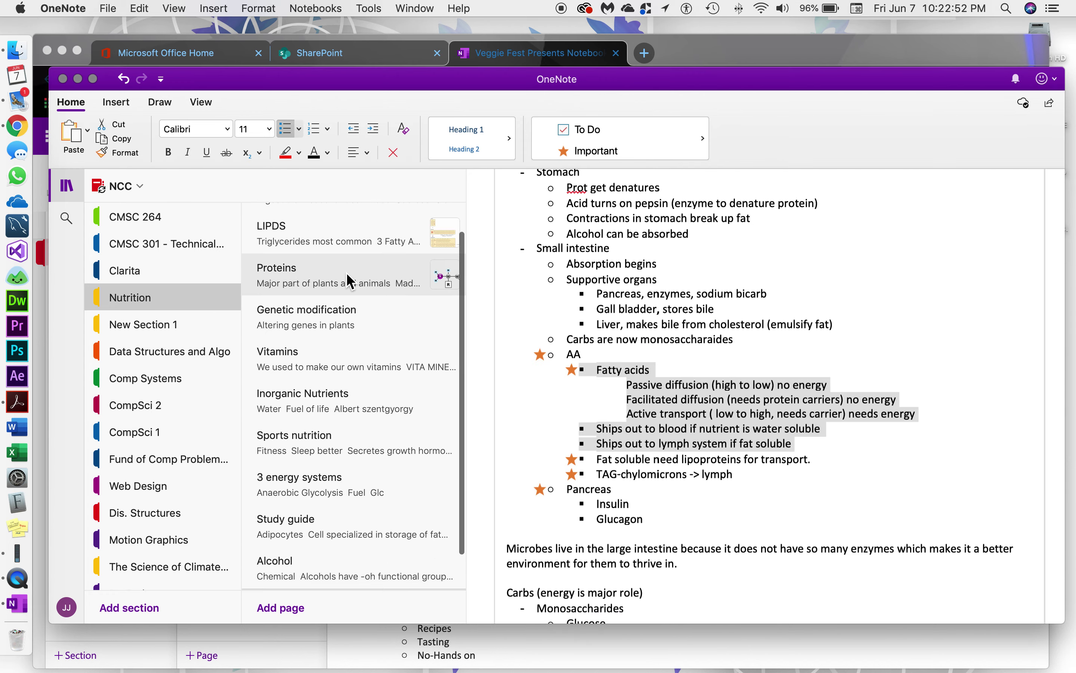
pyautogui.click(358, 231)
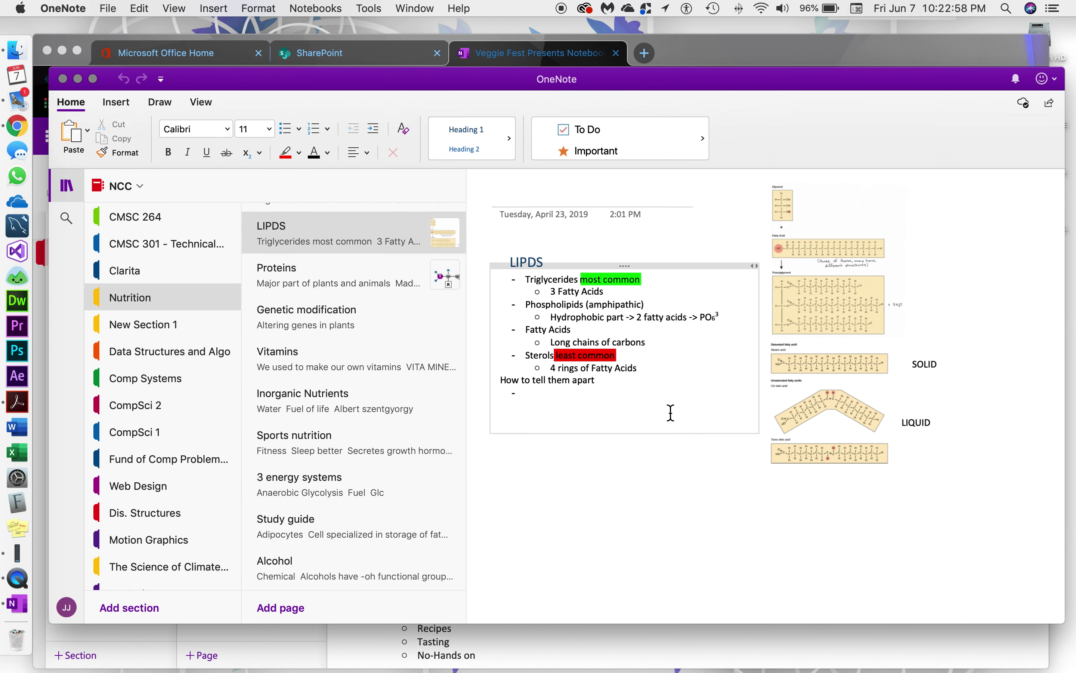
pyautogui.click(368, 285)
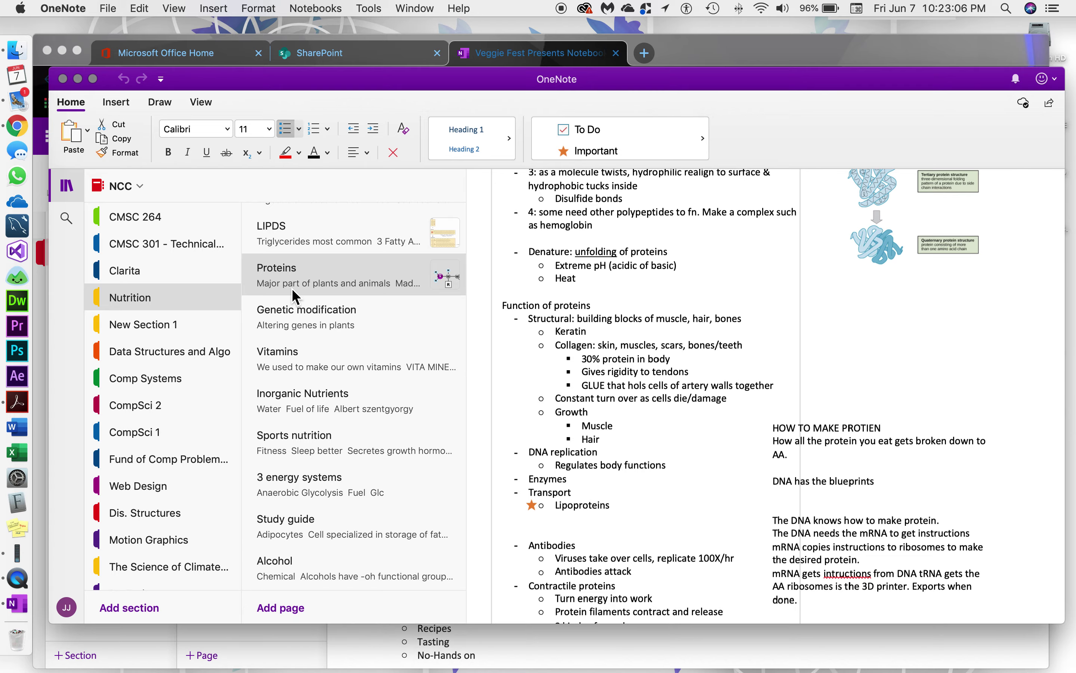
# Switch to Chrome with the online Veggie Fest Presents Notebook and widen the section list to fit the full section name
pyautogui.hotkey('ctrl', 'Up')
pyautogui.click(395, 351)
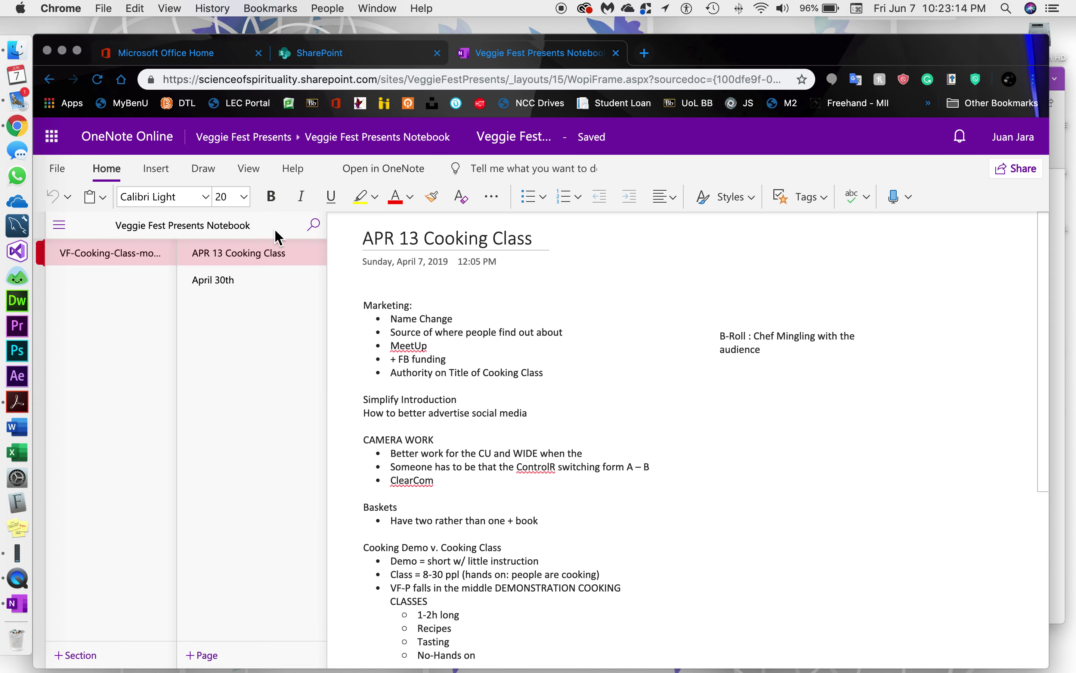
pyautogui.moveTo(178, 272); pyautogui.dragTo(247, 276)
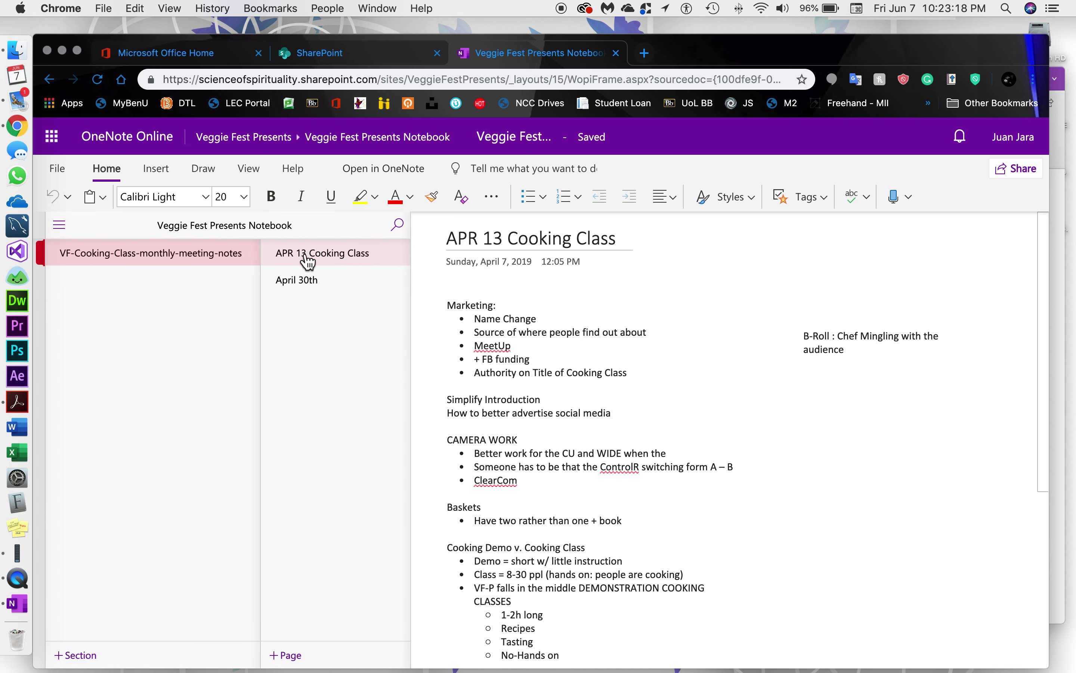
# Look through the APR 13 Cooking Class notes from the Marketing list to the closing line about a VF-P folder
pyautogui.scroll(-3, 555, 307)
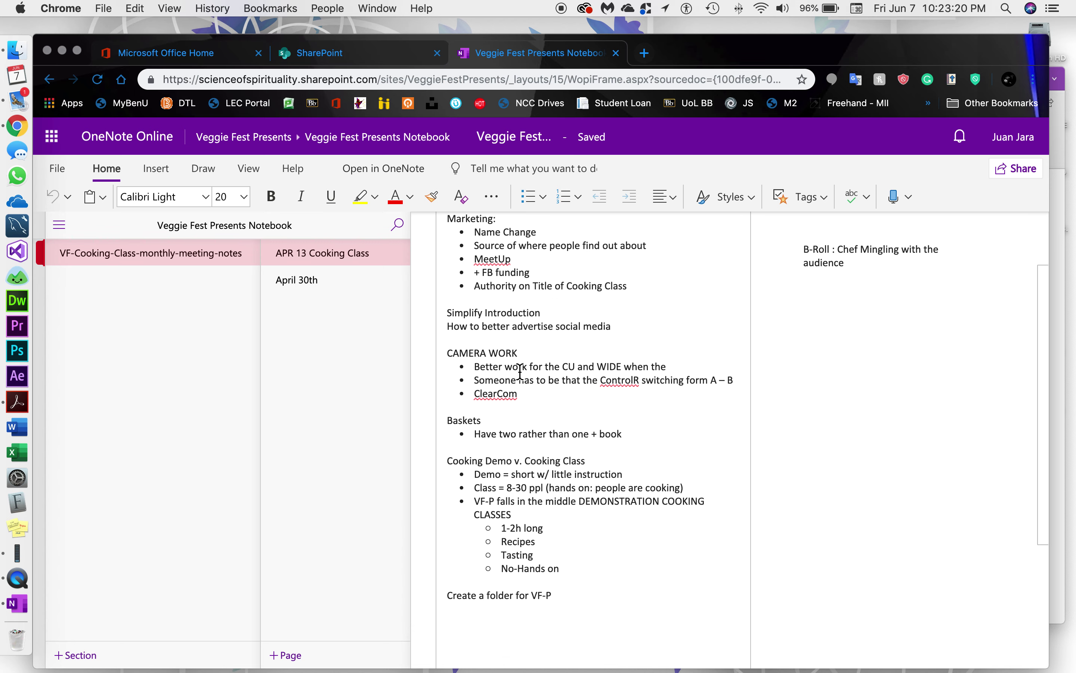
pyautogui.scroll(3, 569, 387)
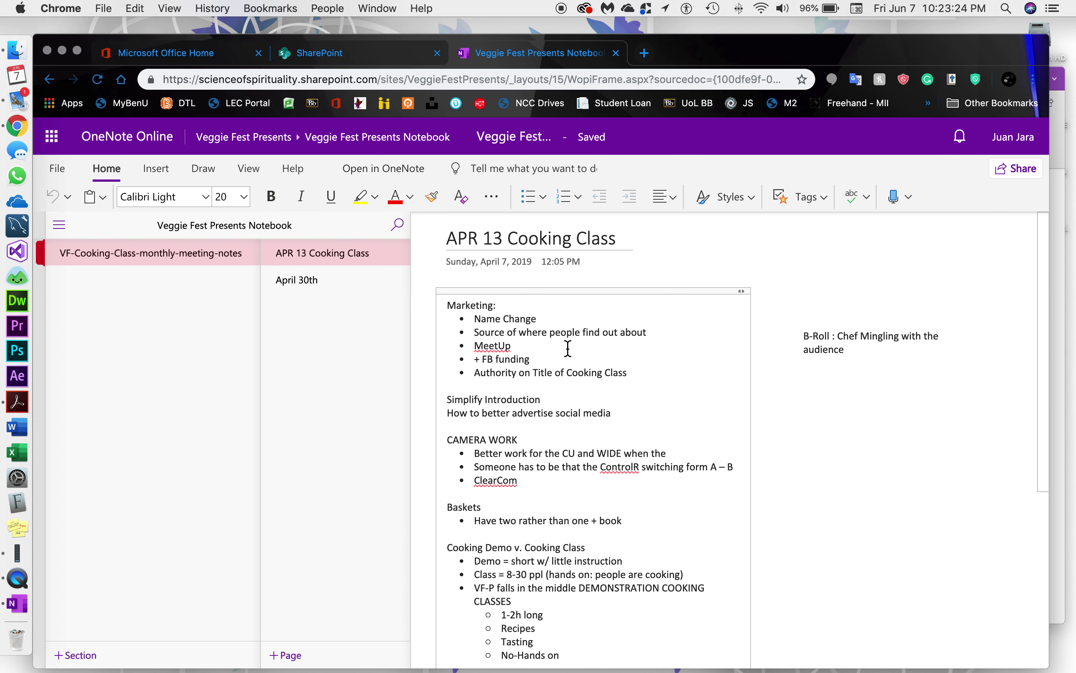
pyautogui.scroll(-3, 568, 348)
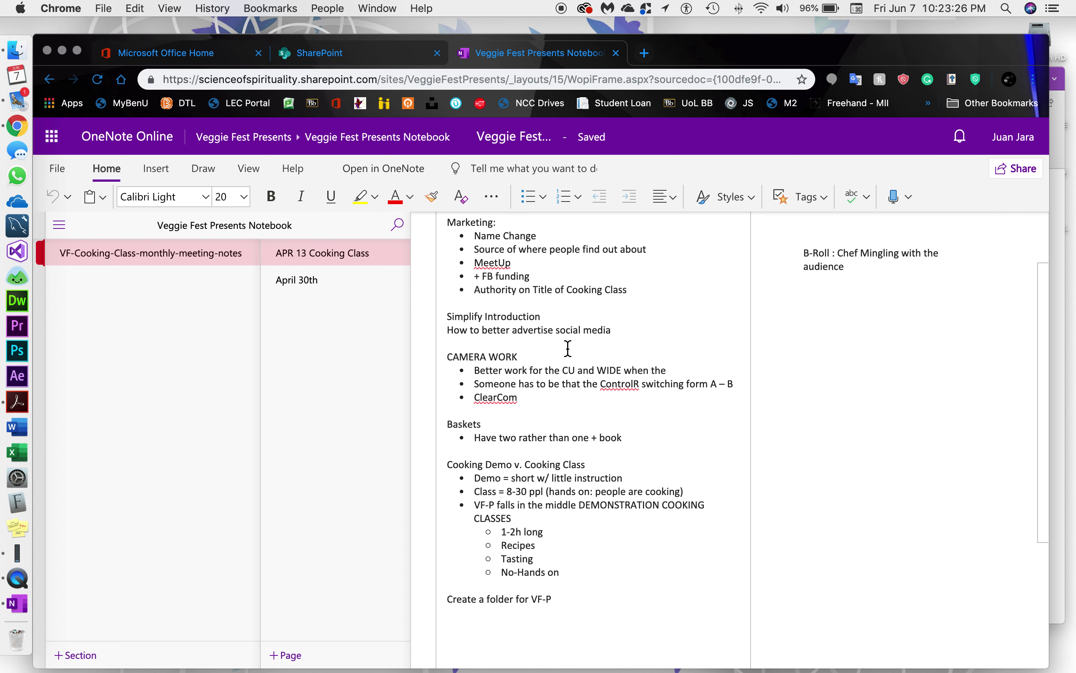
# Return to the Veggie Fest Presents site home page and look over its news and activity content
pyautogui.hscroll(-5, 428, 248)
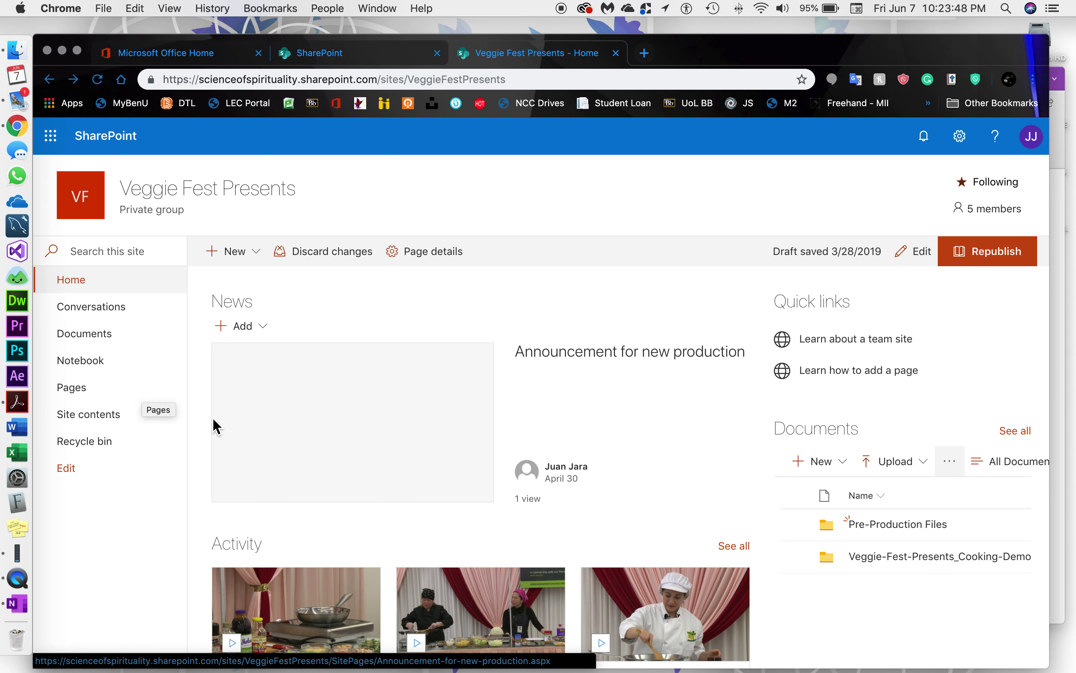
pyautogui.scroll(-3, 204, 436)
pyautogui.scroll(-8, 204, 435)
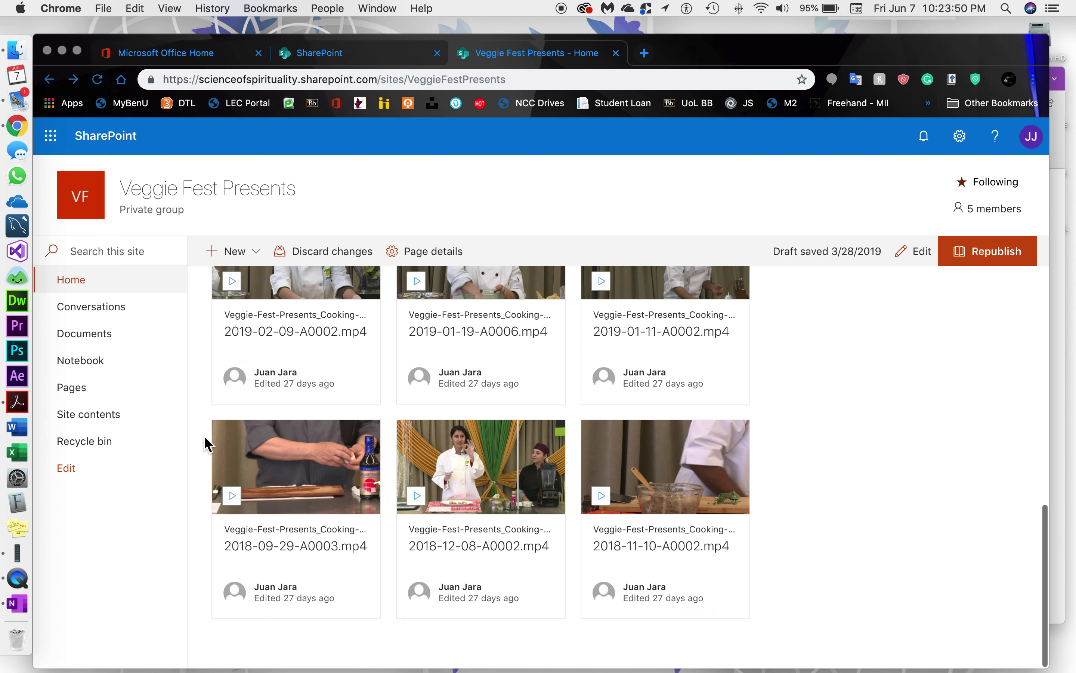
pyautogui.scroll(12, 204, 435)
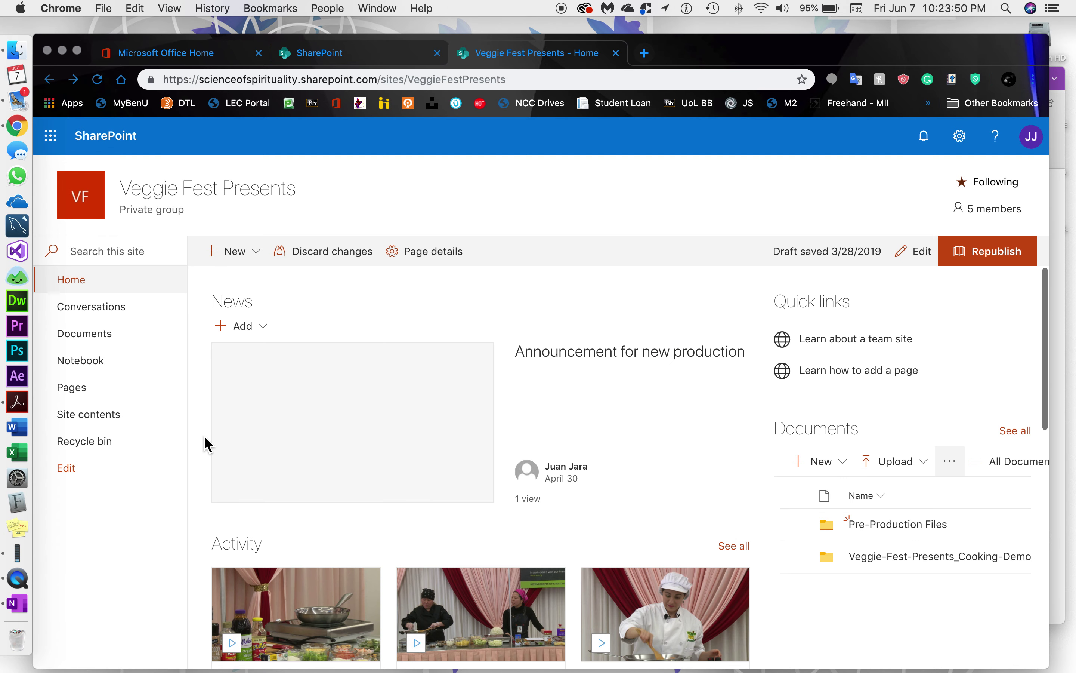
# Create a new news post from the News area of the site home page
pyautogui.doubleClick(248, 303)
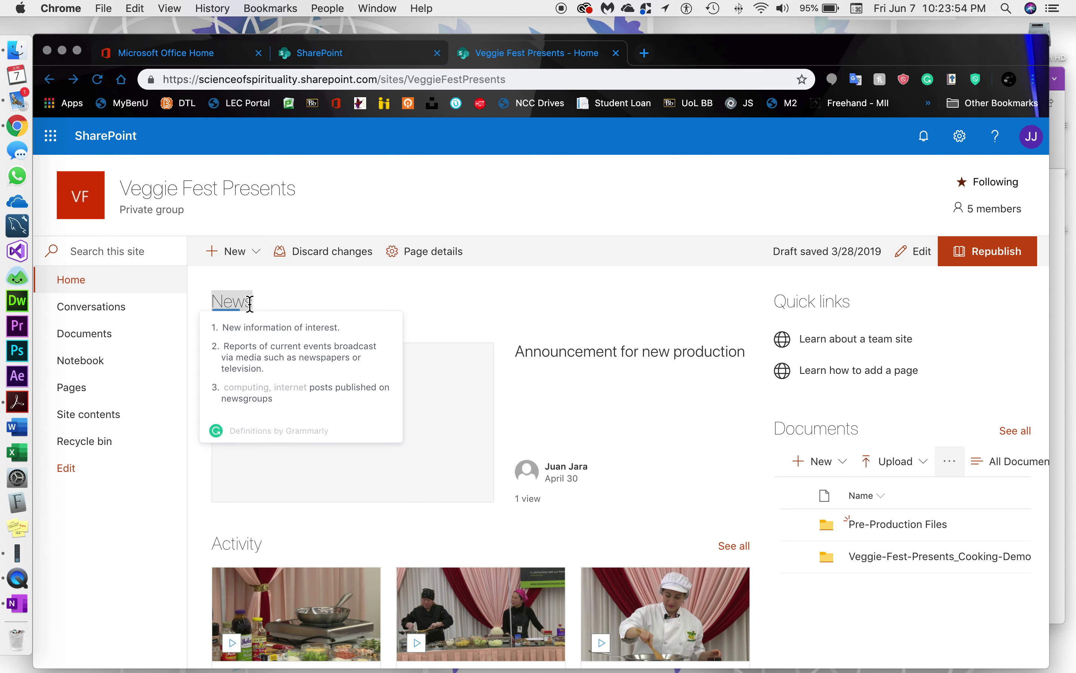
pyautogui.click(387, 305)
pyautogui.click(240, 328)
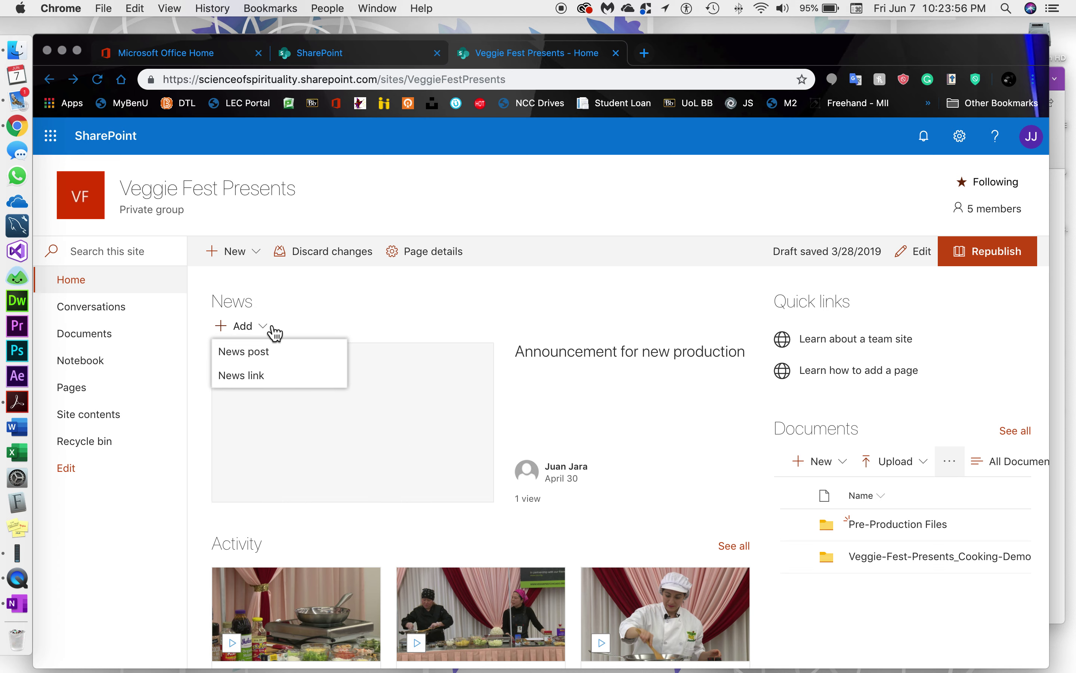
pyautogui.click(279, 361)
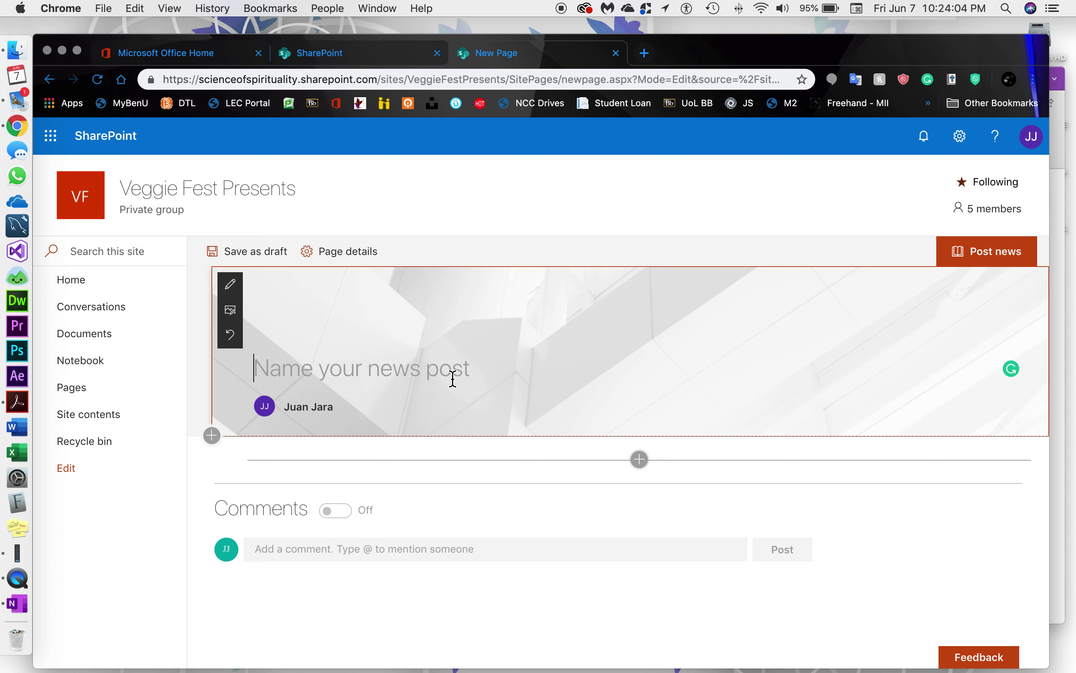
pyautogui.write('Post Poning')
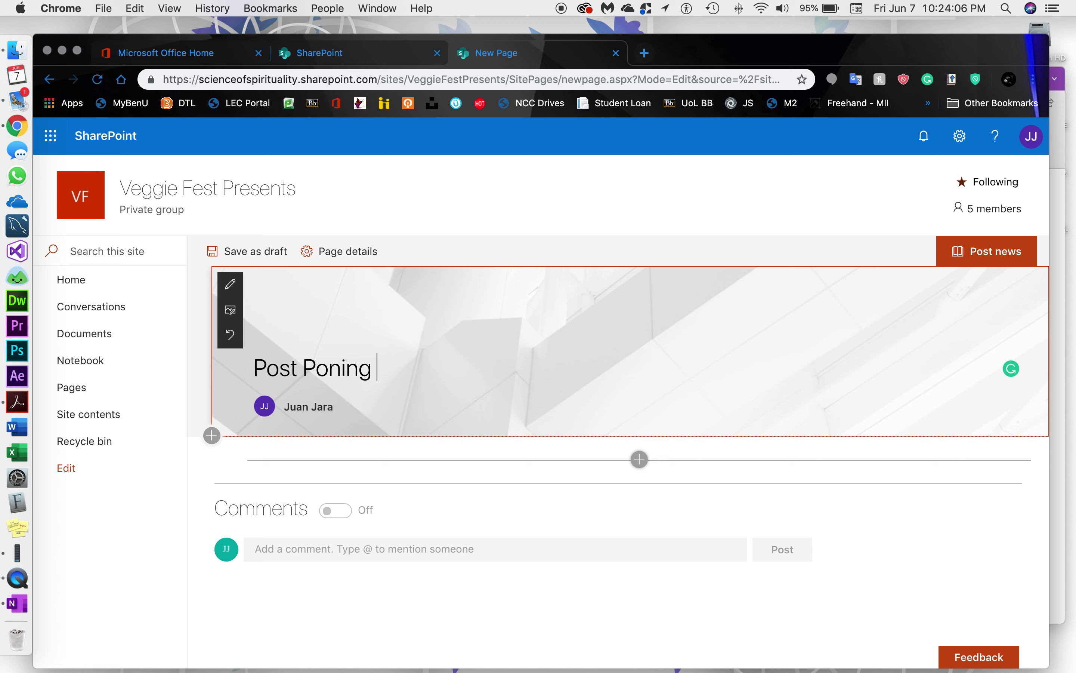
pyautogui.hotkey('alt', 'BackSpace')
pyautogui.hotkey('alt', 'BackSpace')
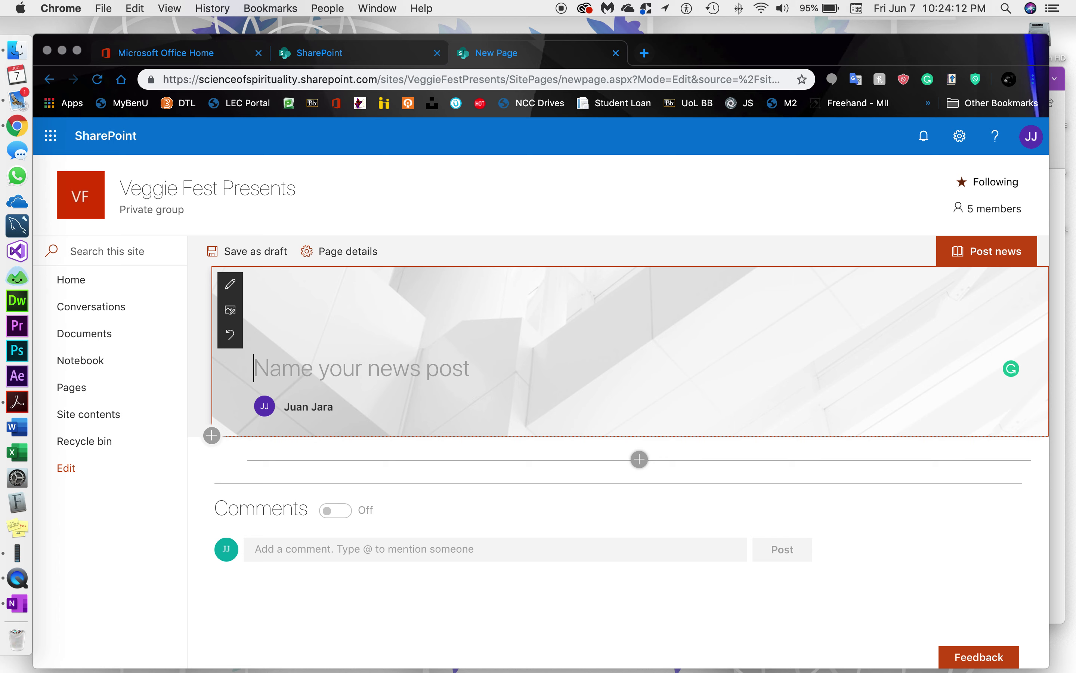
# Title the news post "Moving Schedule of Production"
pyautogui.write('Moving Sc')
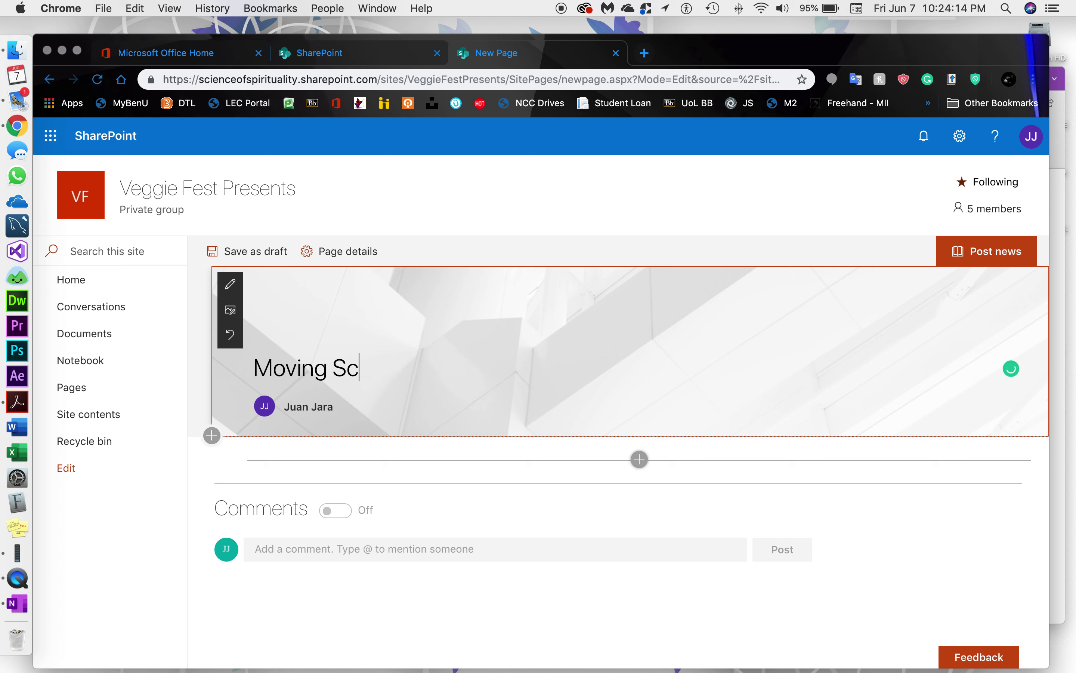
pyautogui.write('hedule of ')
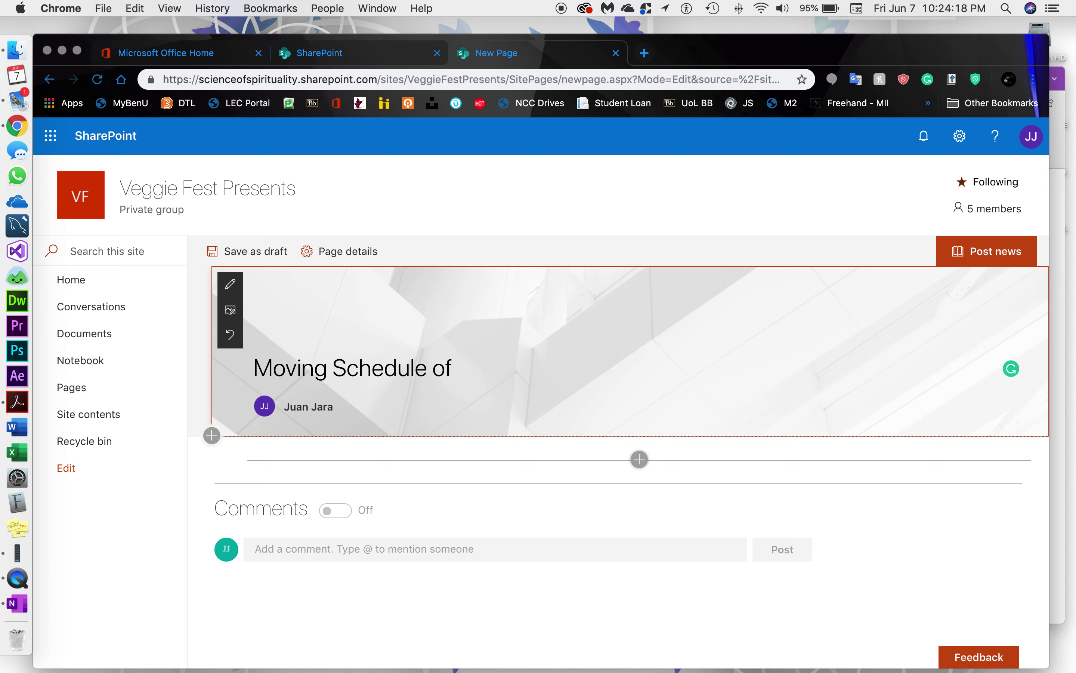
pyautogui.write('Production')
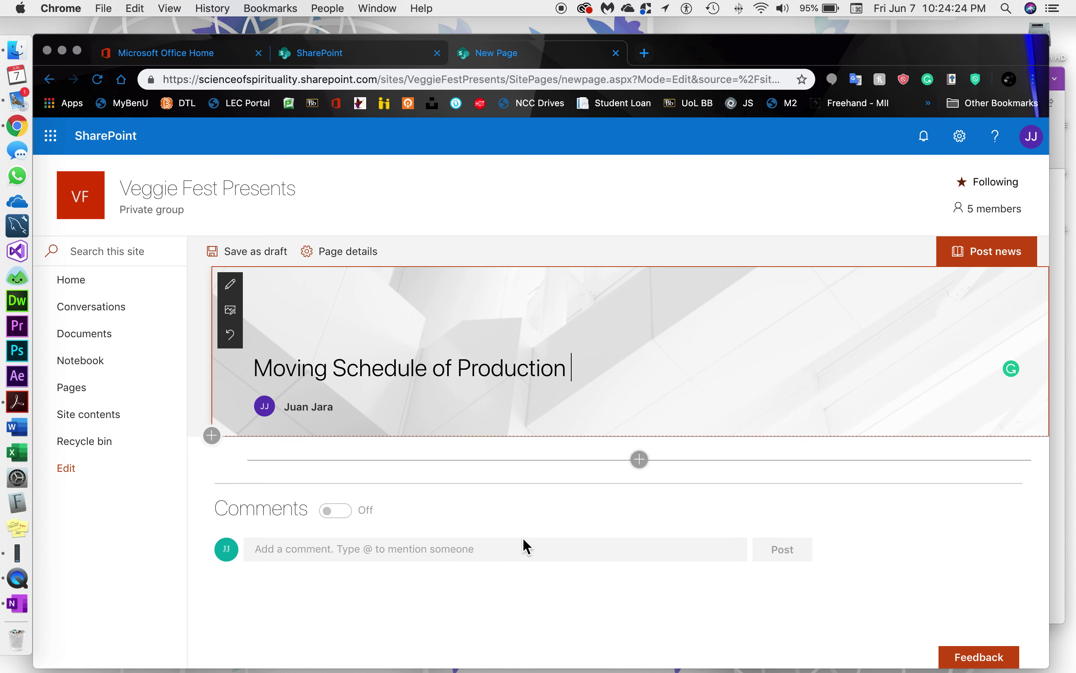
# Add a Text web part to the news post below the title area
pyautogui.click(642, 466)
pyautogui.scroll(-2, 589, 546)
pyautogui.scroll(2, 594, 548)
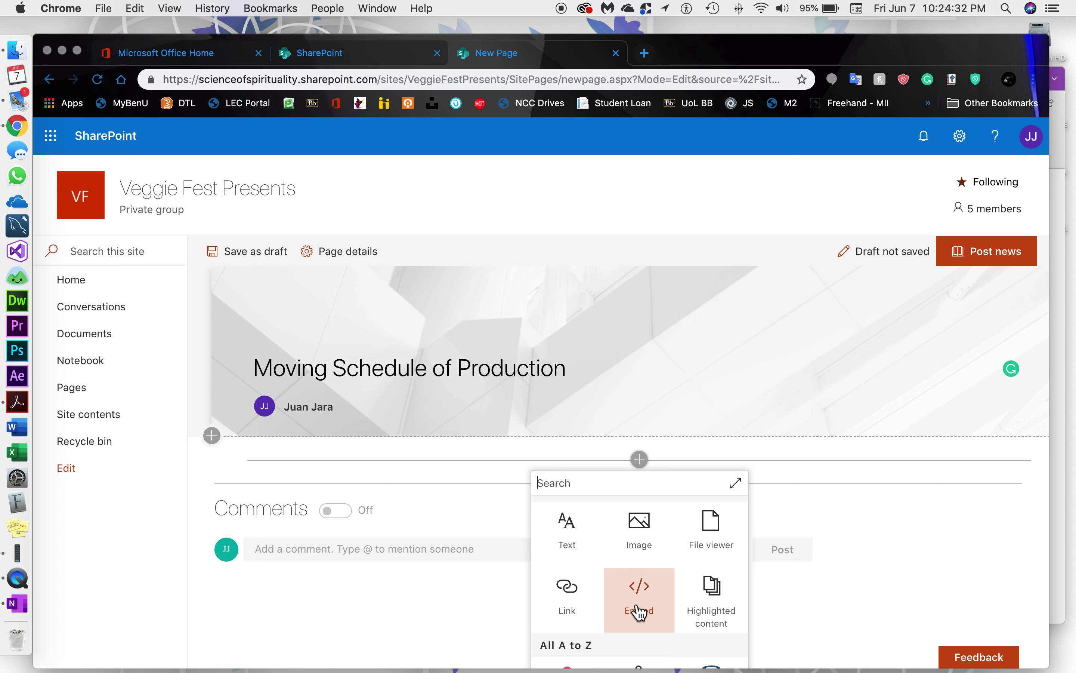
pyautogui.click(576, 544)
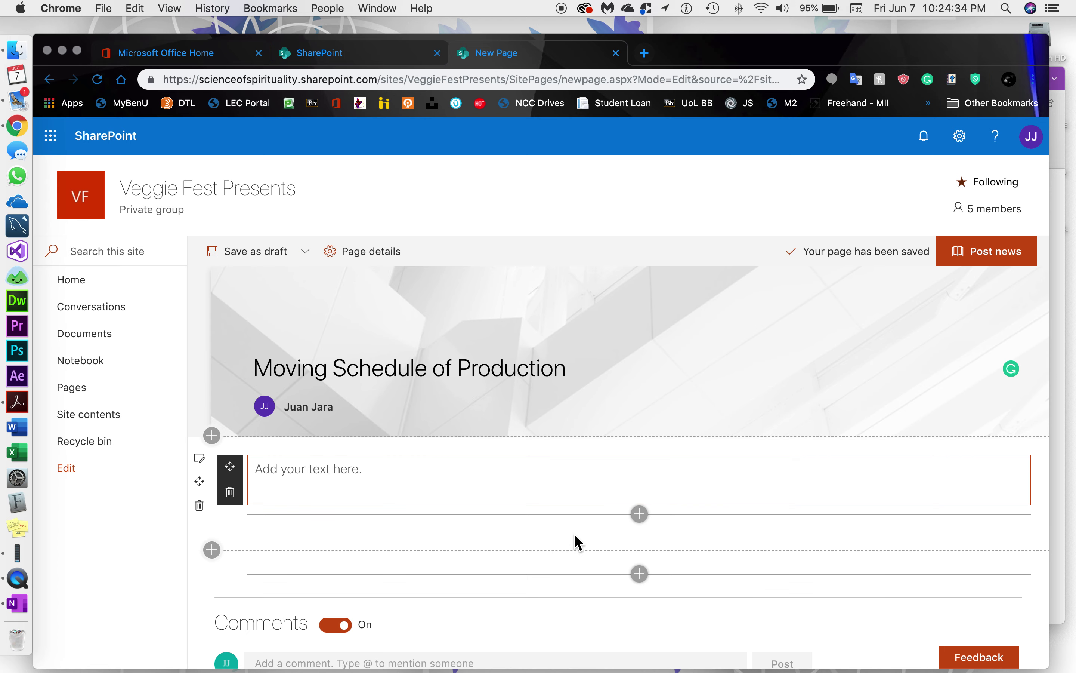
# Write "Hello Everyone," and a paragraph saying that, after a phone call with a colleague, the new recipes shoot moves to a later date
pyautogui.write('Hello E')
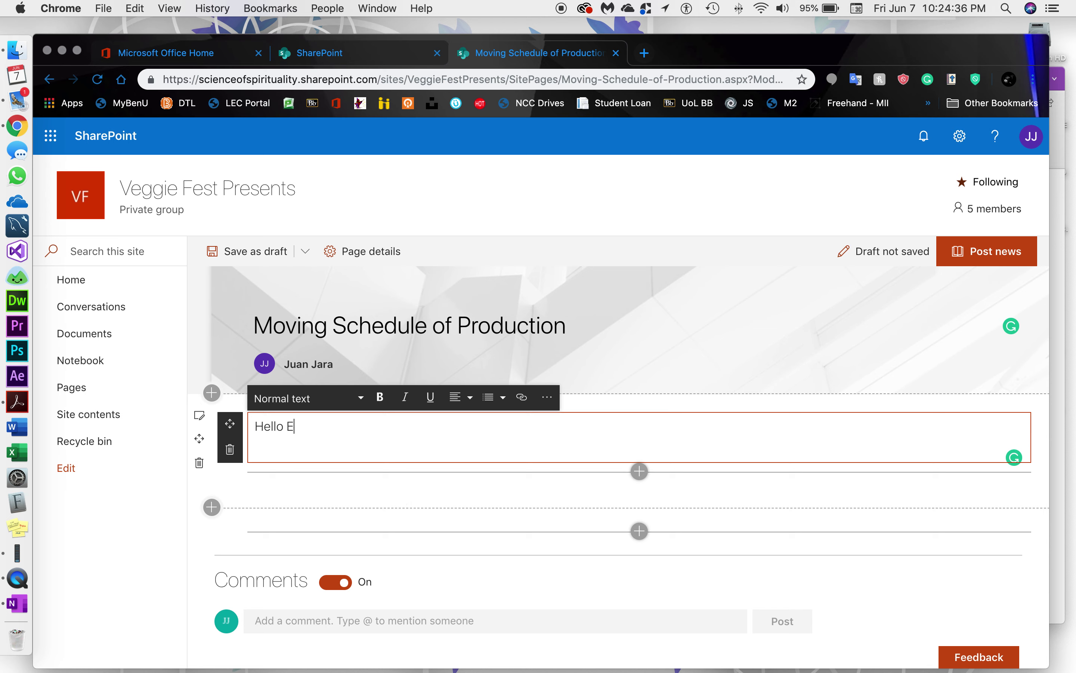
pyautogui.write('veryone,')
pyautogui.press('Return')
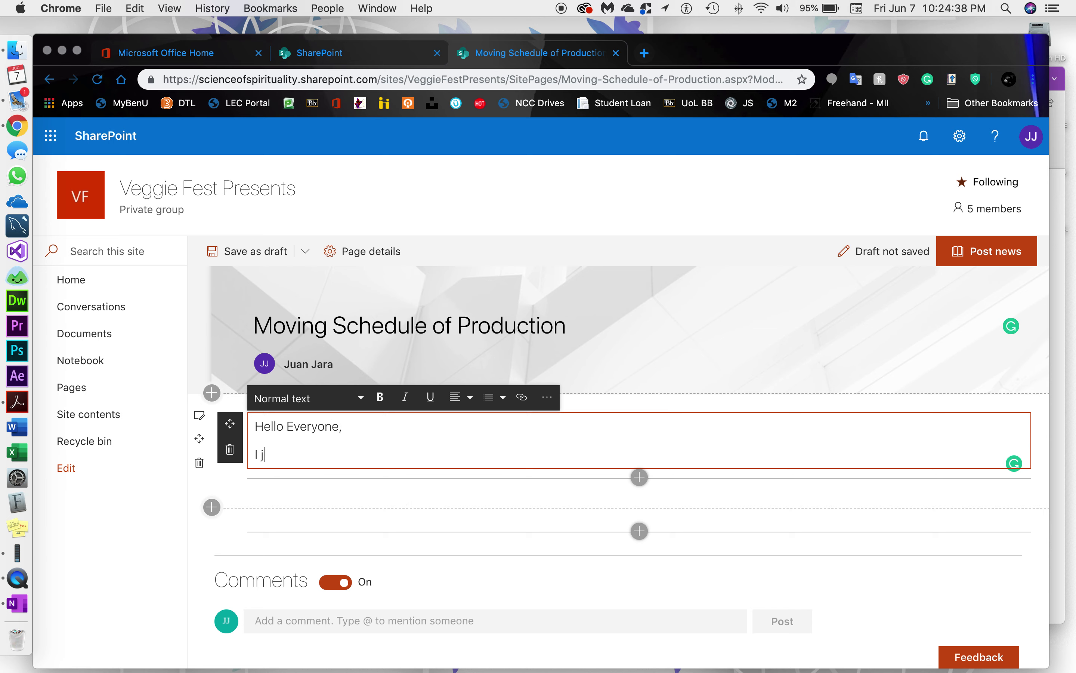
pyautogui.write('I just got off the phone with Kathryn and we will be')
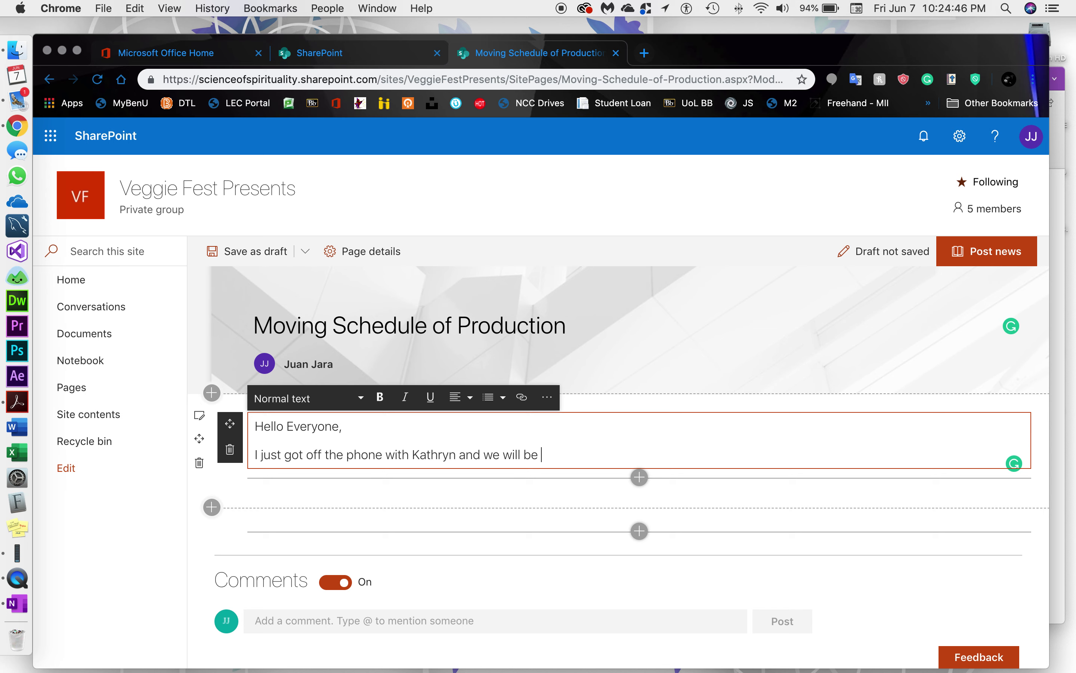
pyautogui.write('haning the scheudle for the new shoot fo')
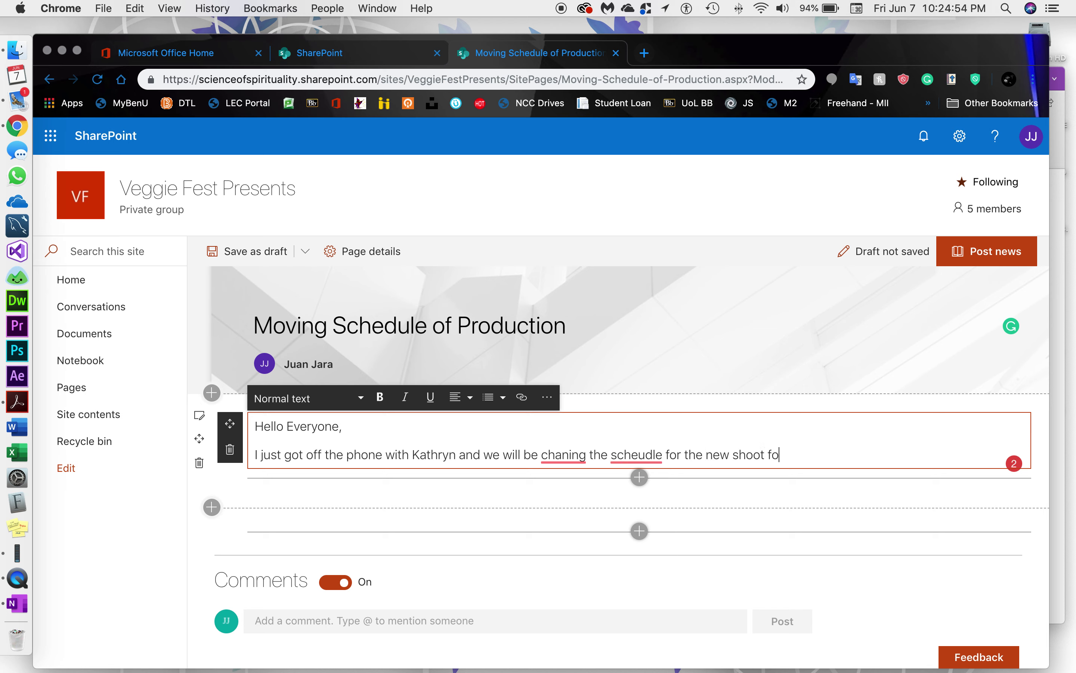
pyautogui.write('r the new')
pyautogui.press('BackSpace')
pyautogui.press('BackSpace')
pyautogui.press('BackSpace')
pyautogui.press('BackSpace')
pyautogui.write('recipies to a later daye')
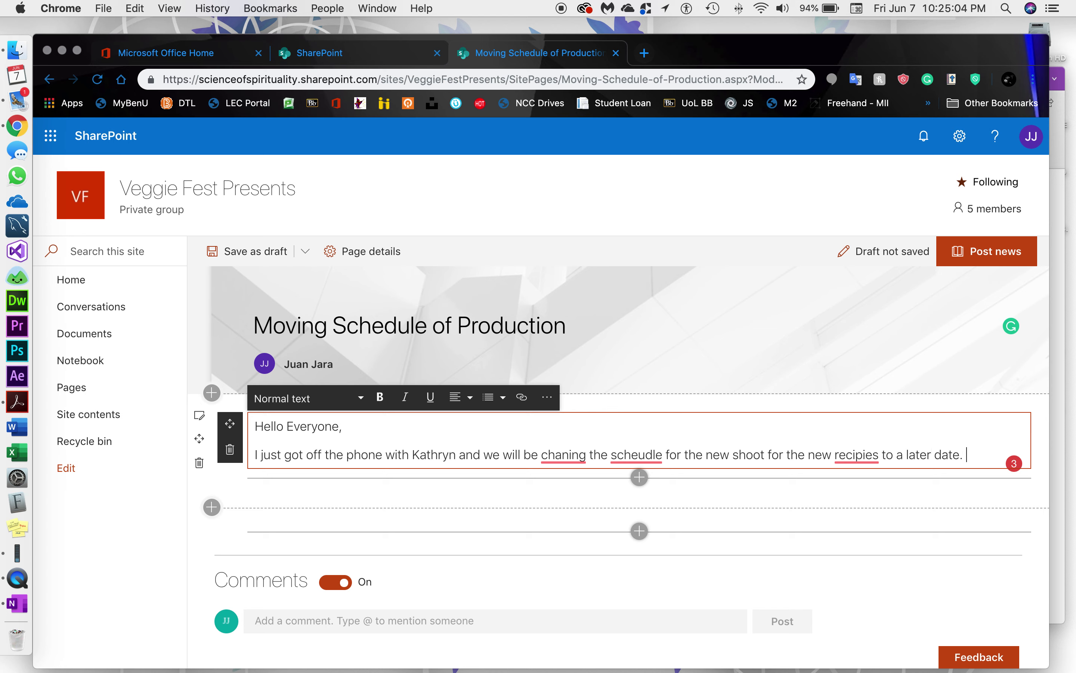
# Correct the misspelled words in the post's paragraph to "recipes", "schedule" and "changing" using the spelling suggestions
pyautogui.click(861, 471)
pyautogui.moveTo(650, 455)
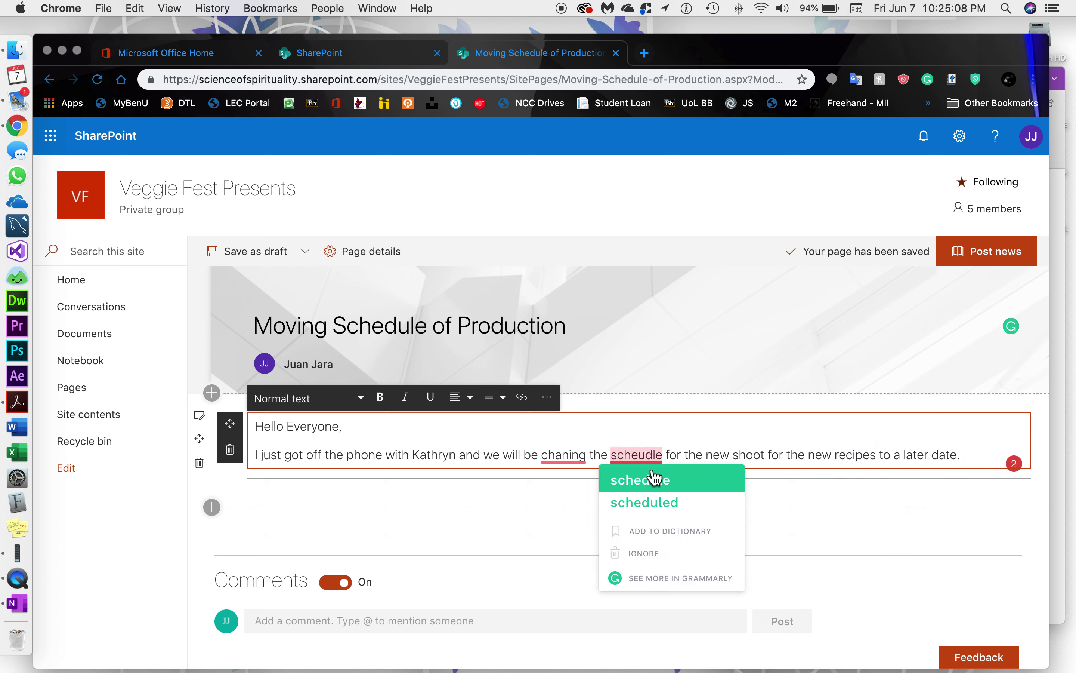
pyautogui.click(653, 479)
pyautogui.moveTo(563, 455)
pyautogui.click(570, 477)
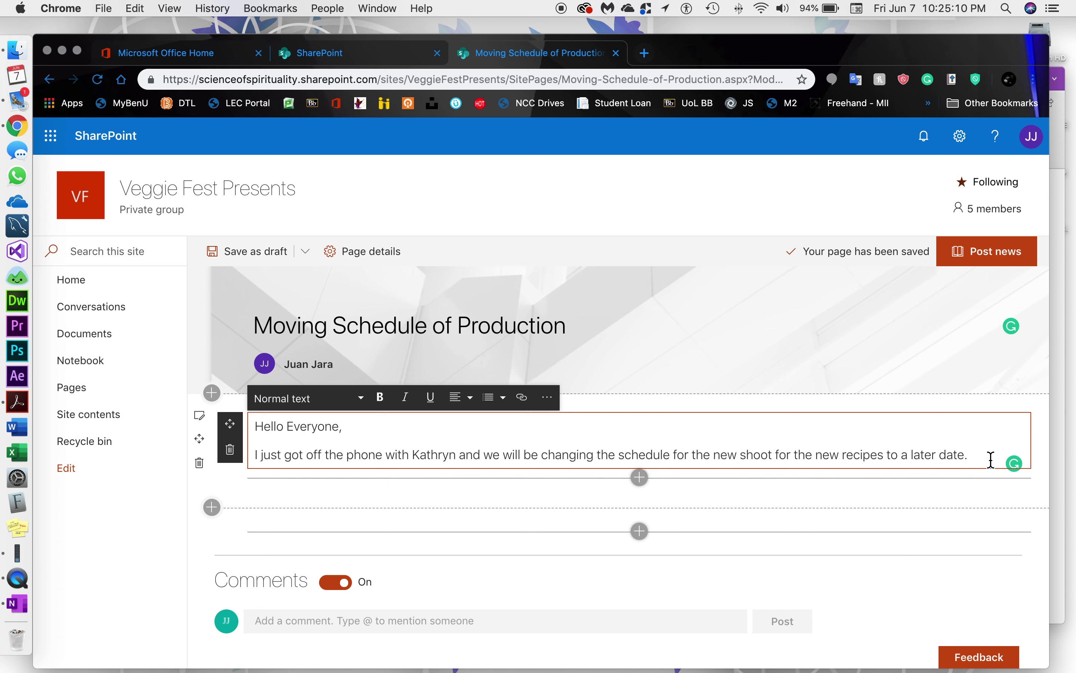
# Extend the paragraph's sentence with "pending the completion of the original videos." and publish the news post
pyautogui.press('BackSpace')
pyautogui.write('pending the ')
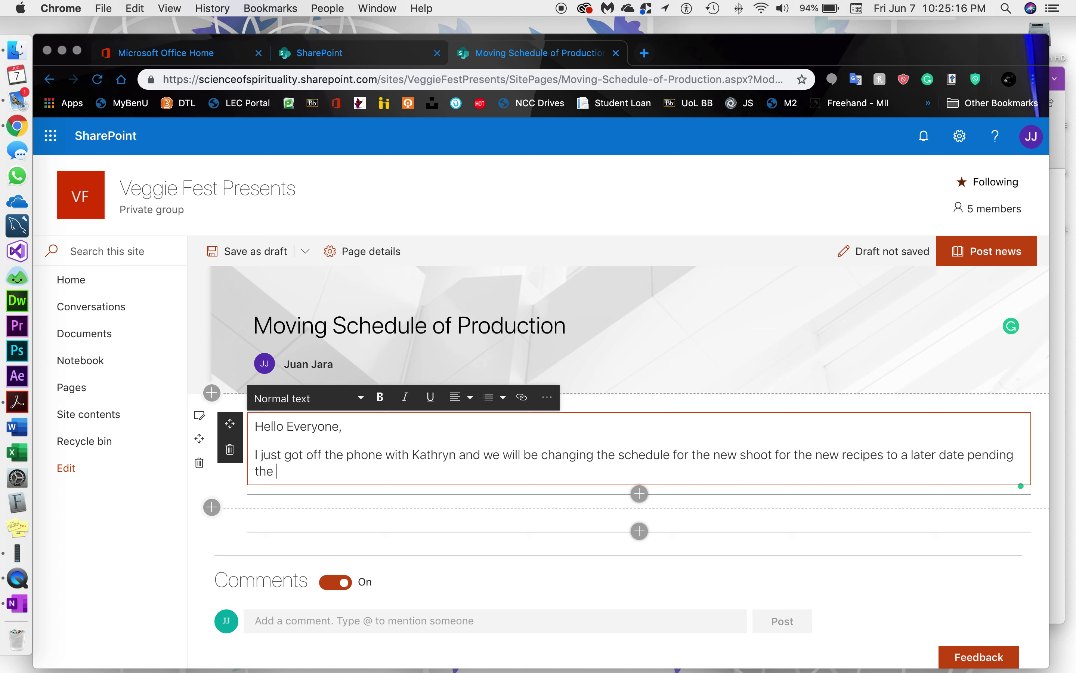
pyautogui.write('completion of the origina')
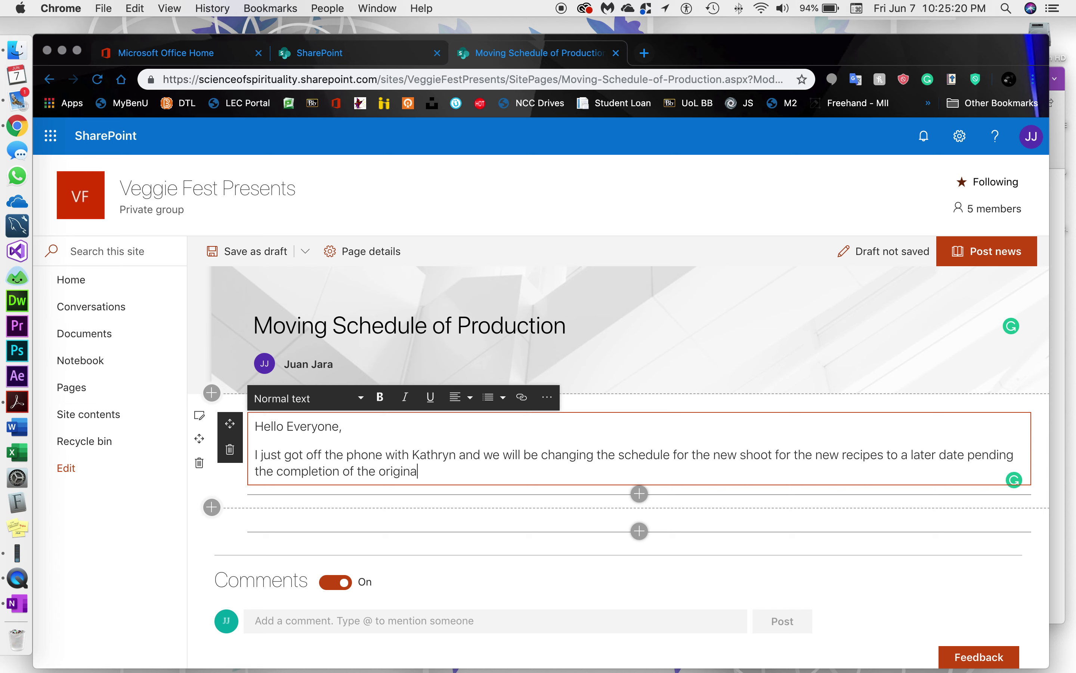
pyautogui.write('l videos')
pyautogui.scroll(2, 819, 463)
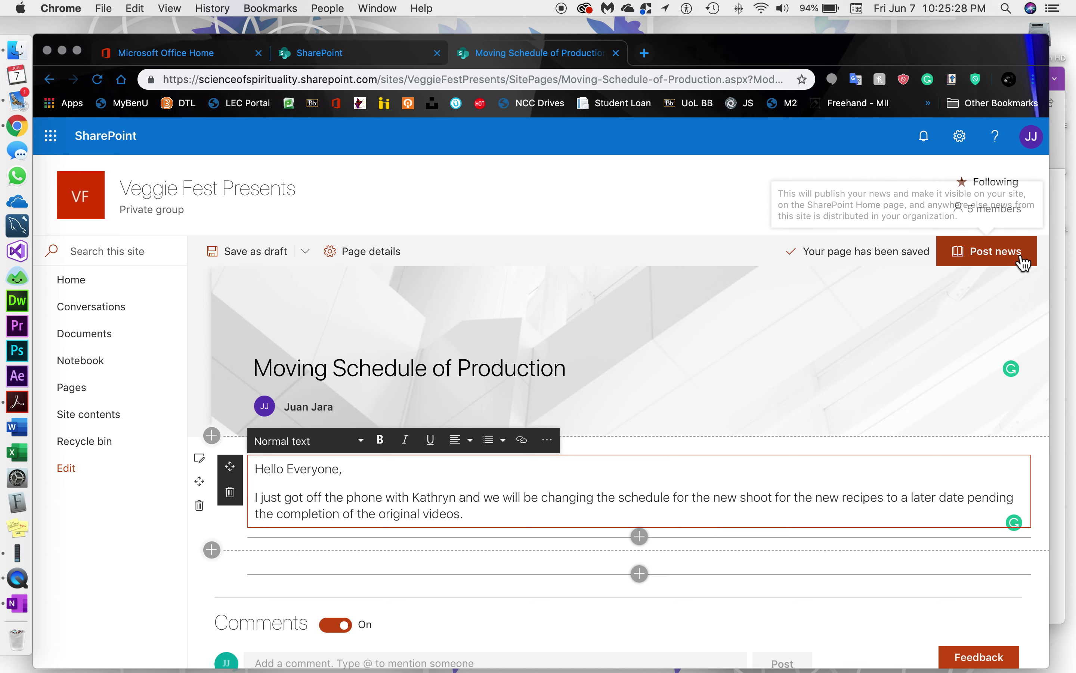
pyautogui.click(956, 264)
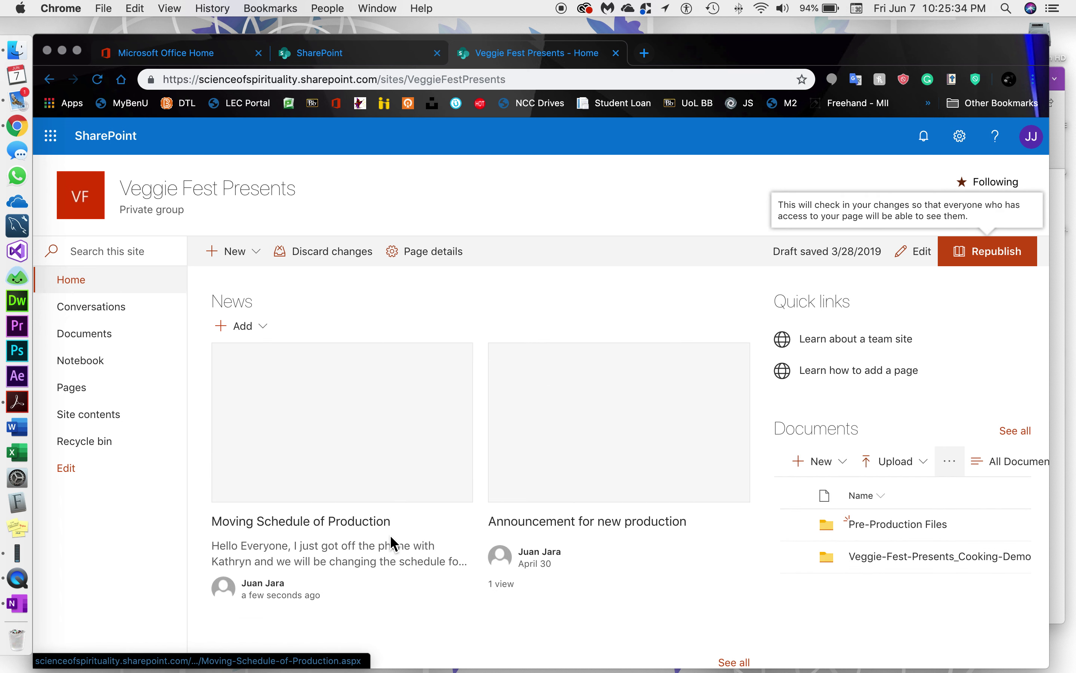
# Open the "Moving Schedule of Production" news post from the site's home page
pyautogui.scroll(-4, 391, 400)
pyautogui.scroll(3, 382, 339)
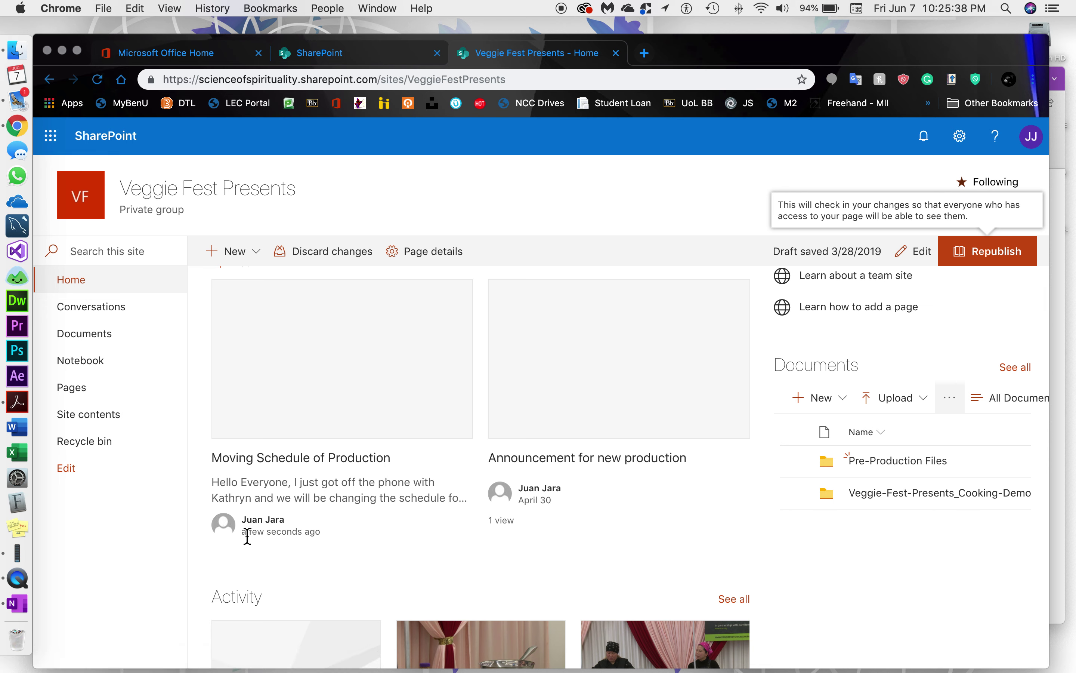
pyautogui.click(316, 465)
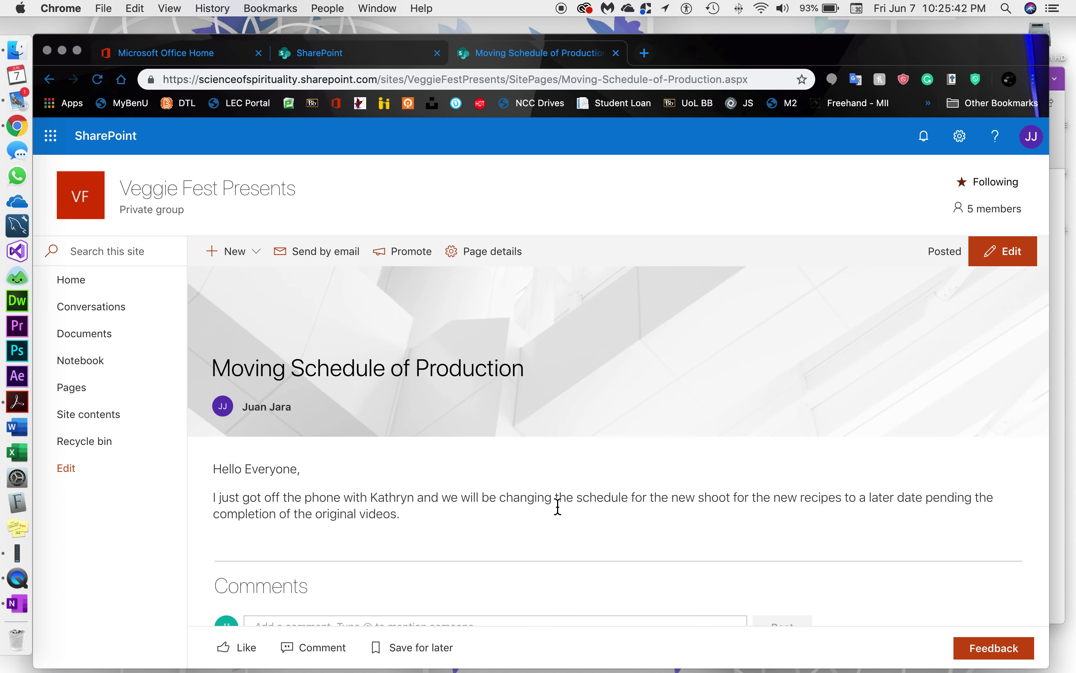
pyautogui.scroll(-2, 558, 506)
pyautogui.click(292, 579)
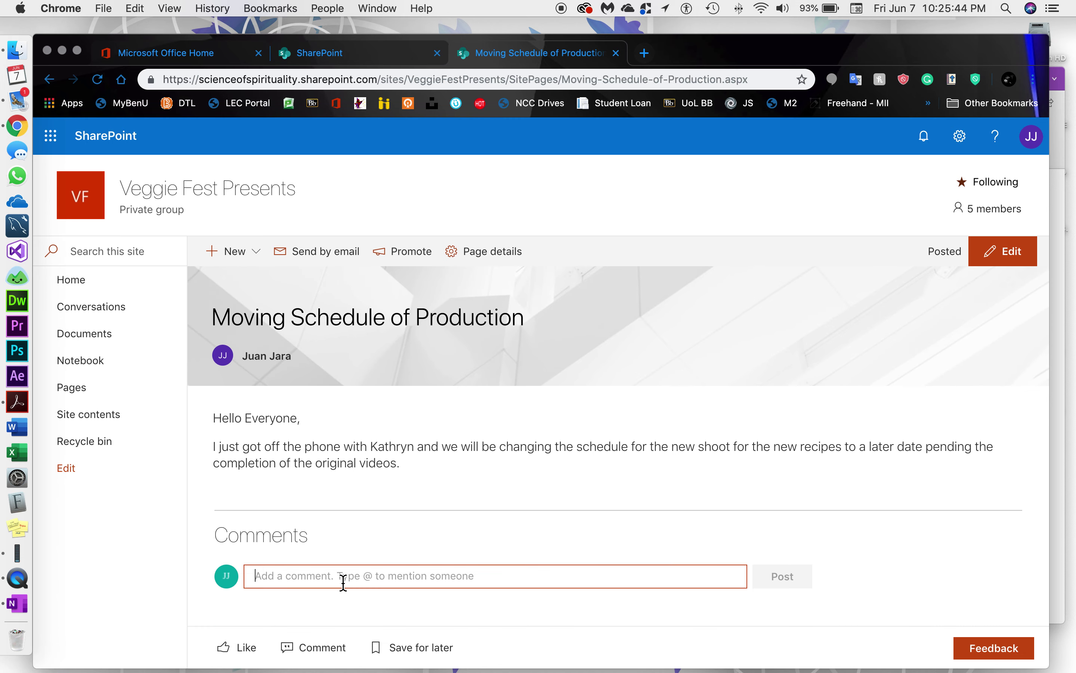
pyautogui.write('CO')
pyautogui.press('BackSpace')
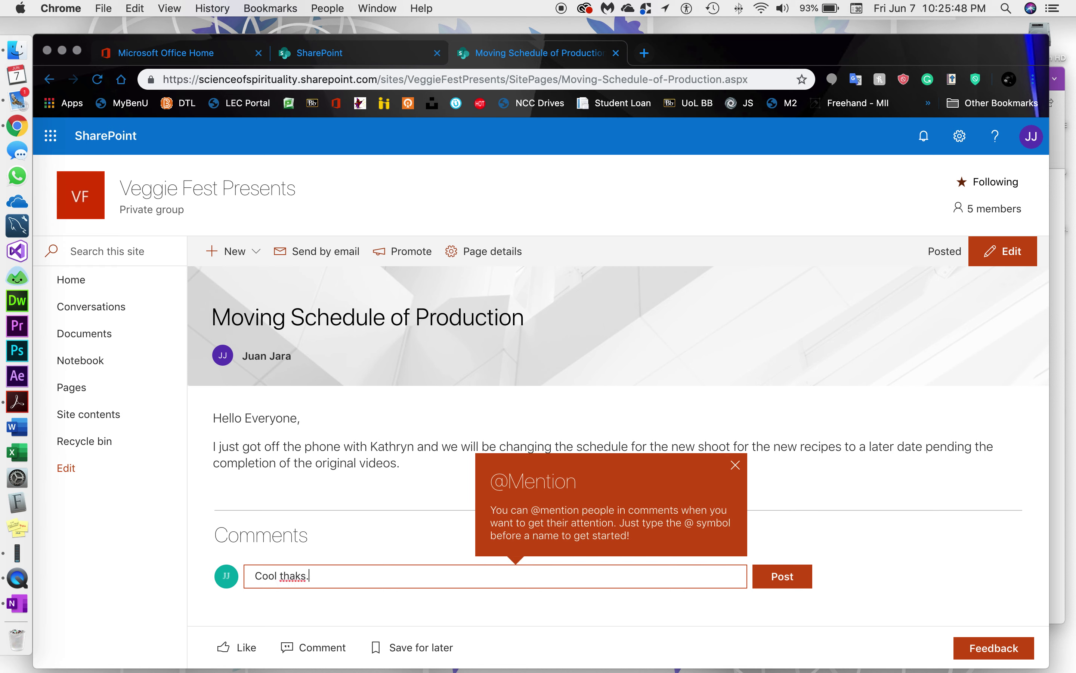
pyautogui.press('BackSpace')
pyautogui.press('BackSpace')
pyautogui.press('BackSpace')
pyautogui.press('BackSpace')
pyautogui.press('BackSpace')
pyautogui.press('BackSpace')
pyautogui.press('BackSpace')
pyautogui.press('BackSpace')
pyautogui.press('BackSpace')
pyautogui.moveTo(318, 581); pyautogui.dragTo(233, 577)
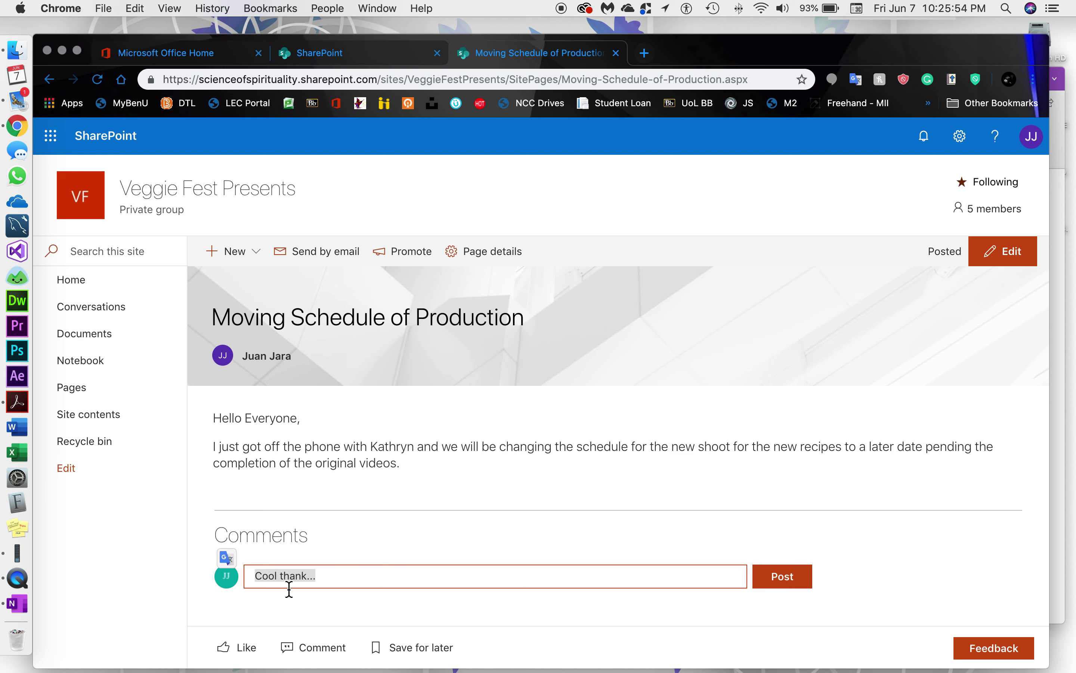
pyautogui.press('BackSpace')
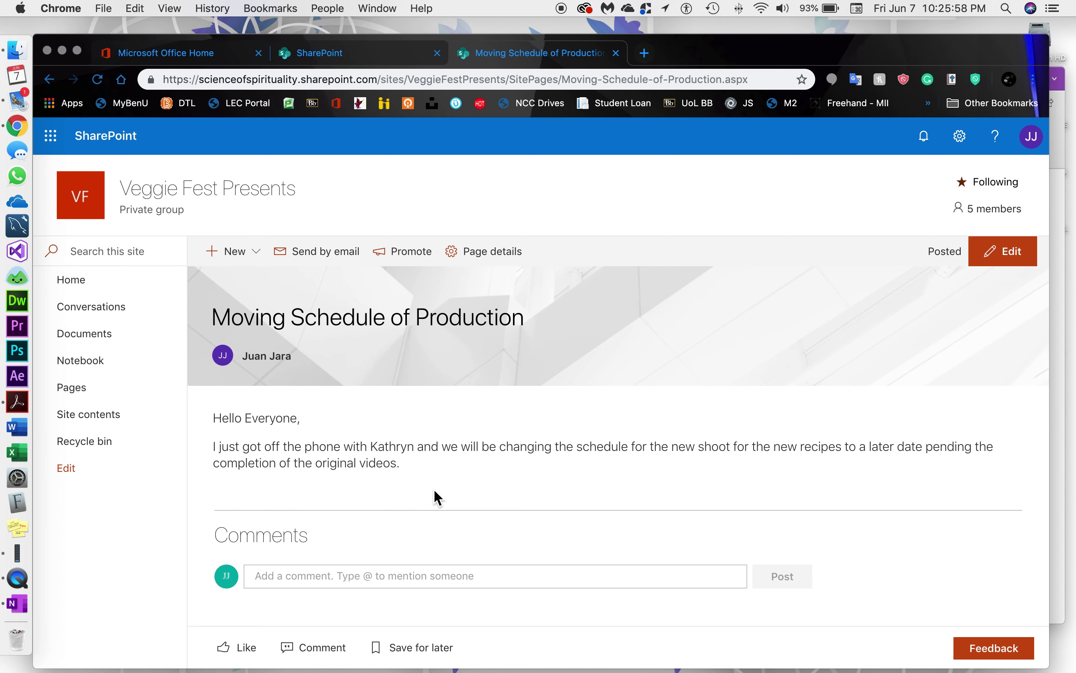
# Like the "Moving Schedule of Production" post and return to the site's home page
pyautogui.click(250, 650)
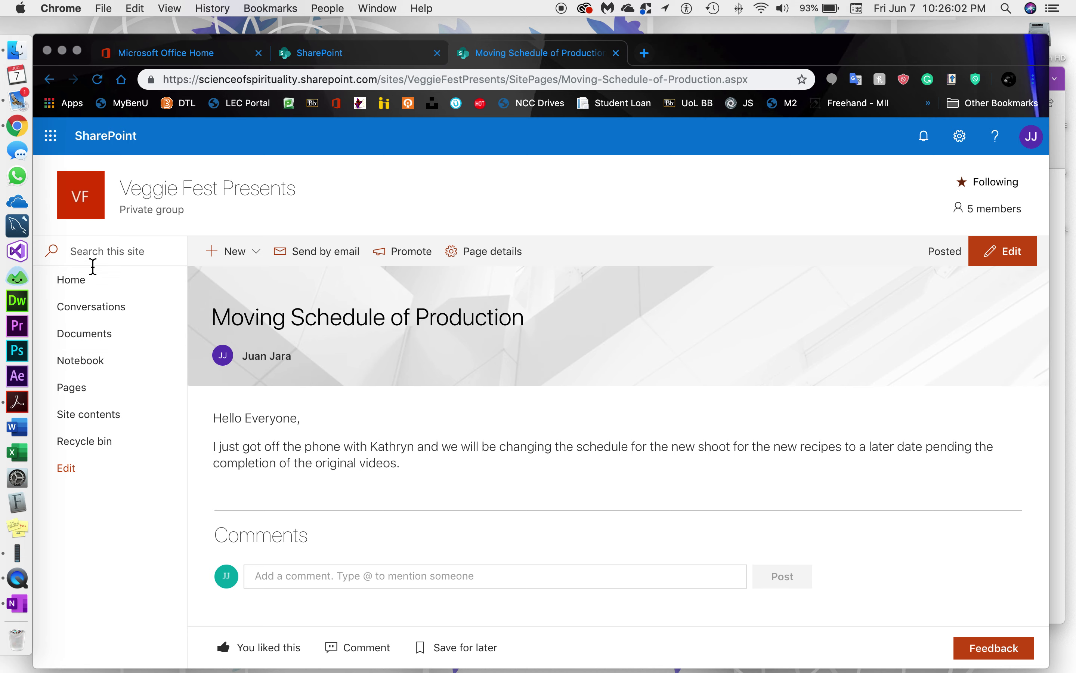
pyautogui.click(109, 284)
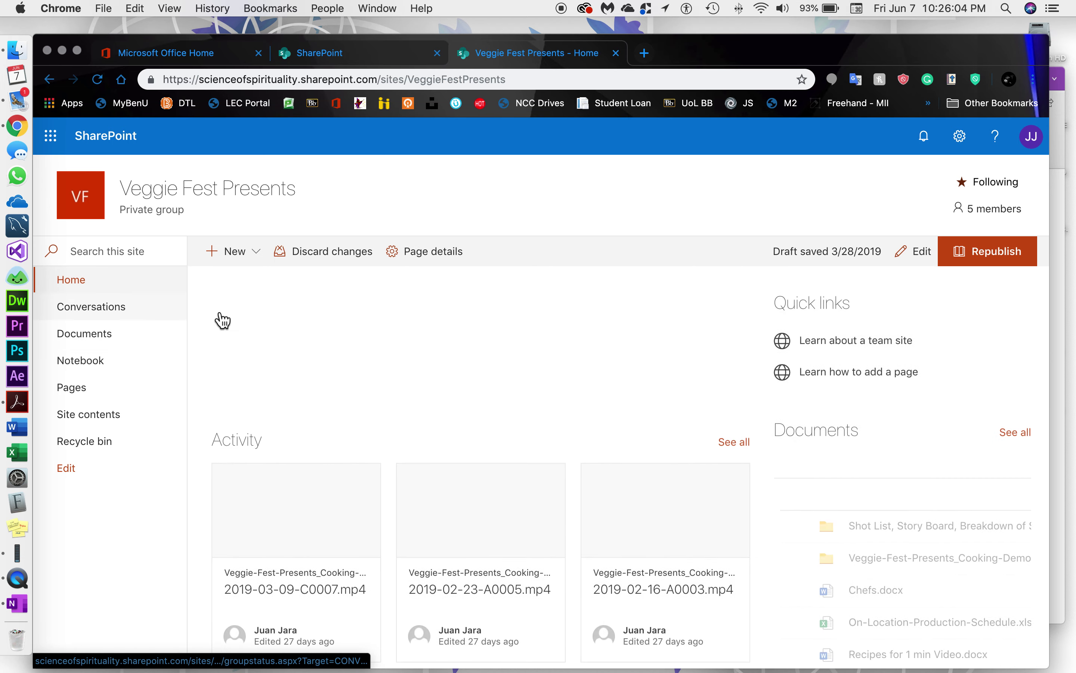
# Check which kinds of news items can be added and look over the home page's news and activity sections
pyautogui.click(271, 329)
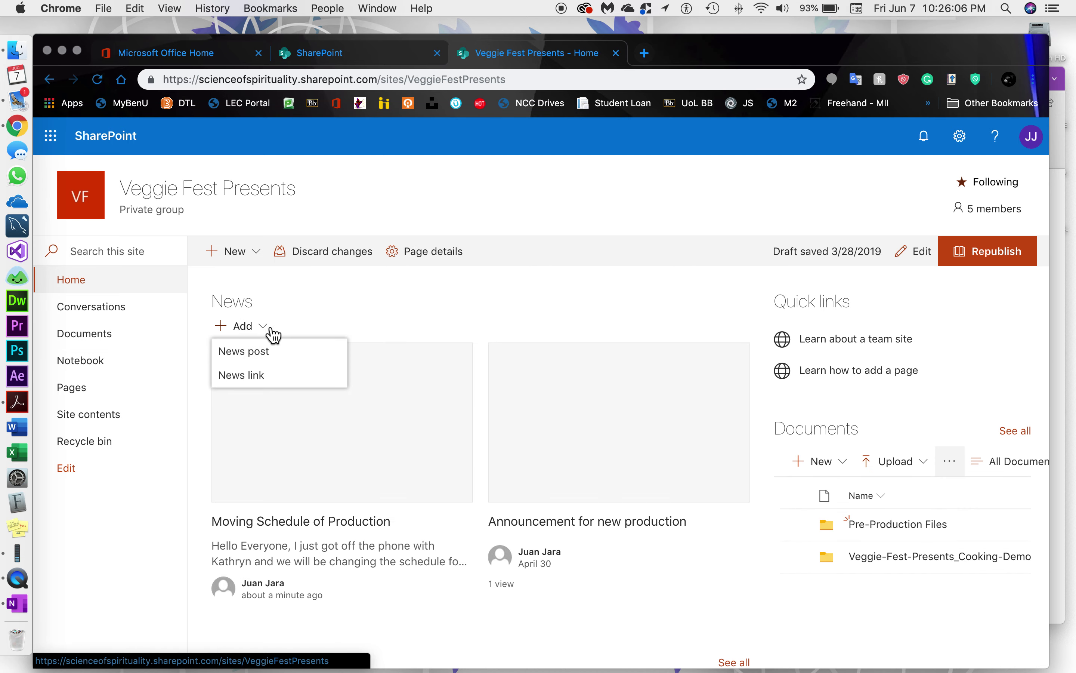
pyautogui.click(459, 325)
pyautogui.scroll(-1, 462, 329)
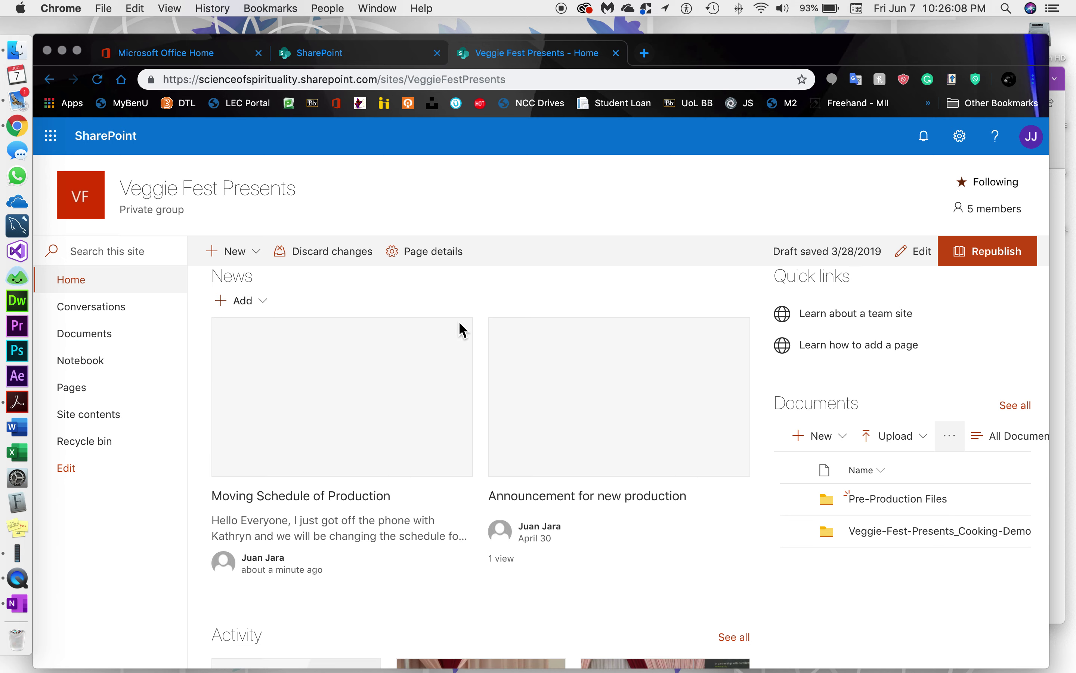
pyautogui.scroll(-5, 460, 327)
pyautogui.scroll(5, 461, 327)
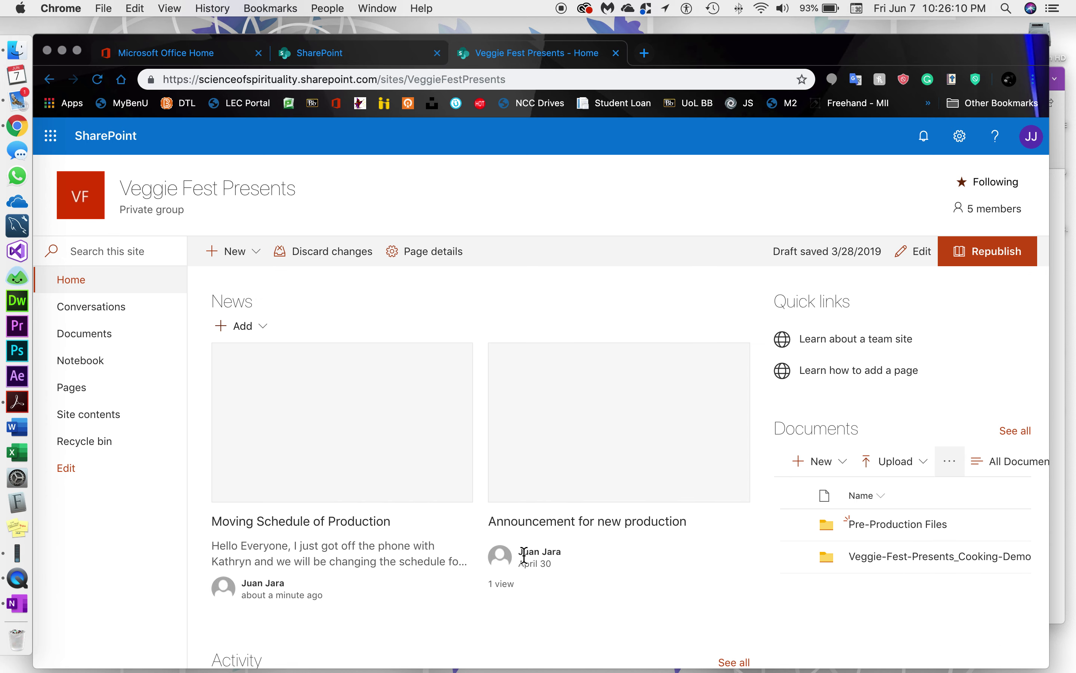